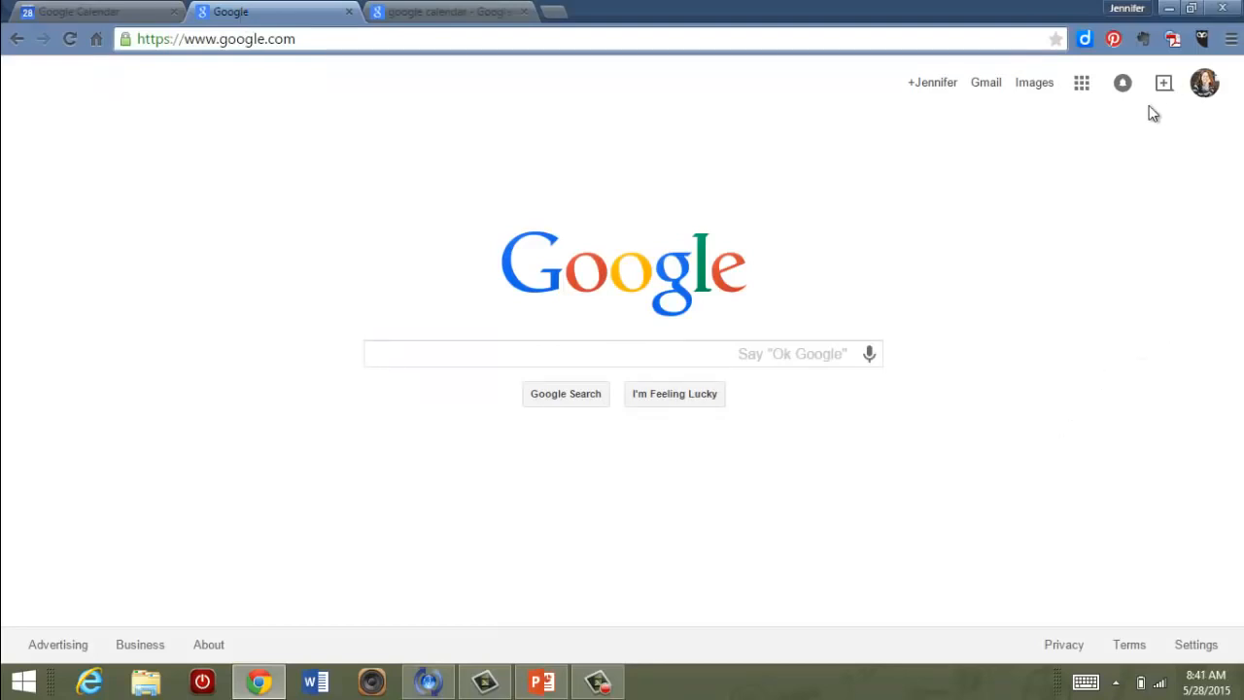
Open Google Calendar from the Google home page
click(1207, 88)
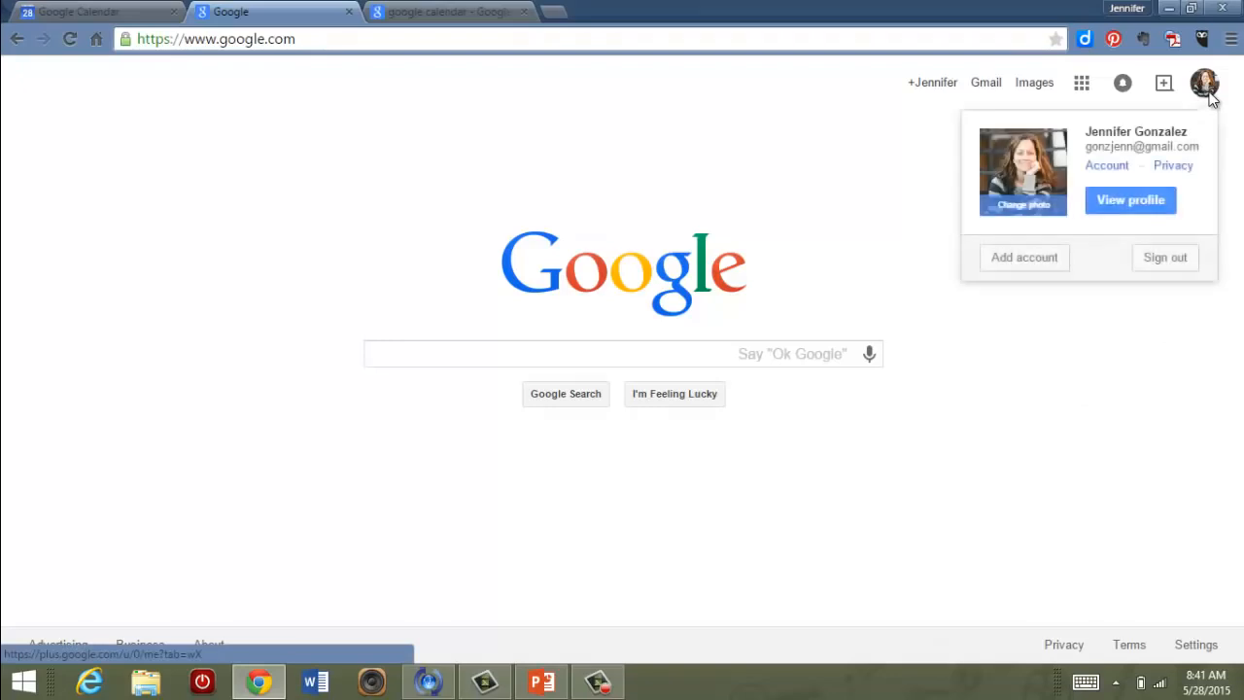
click(1025, 285)
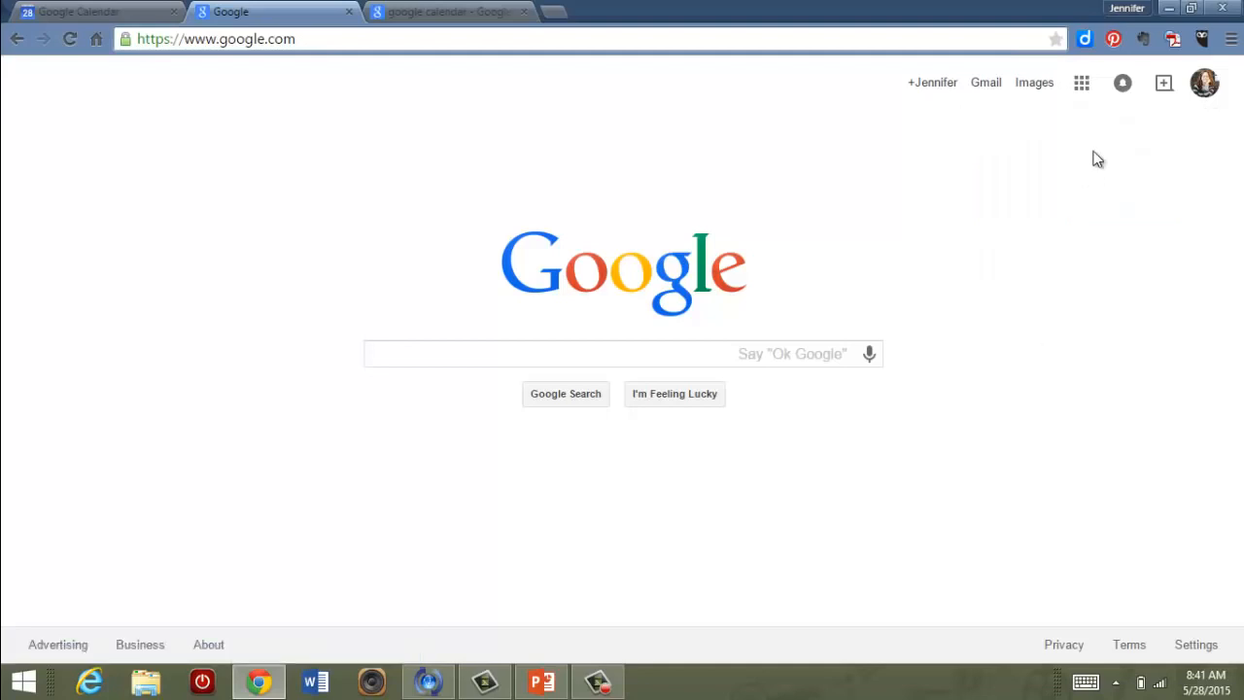
click(1082, 85)
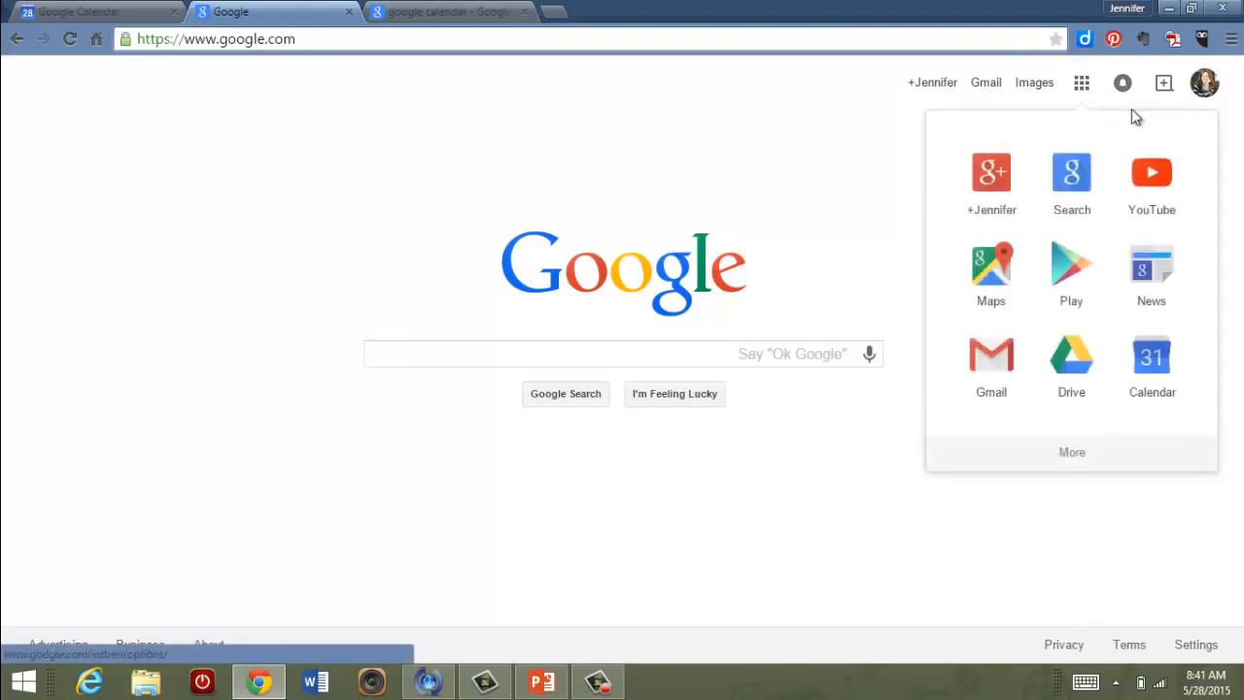
click(1155, 373)
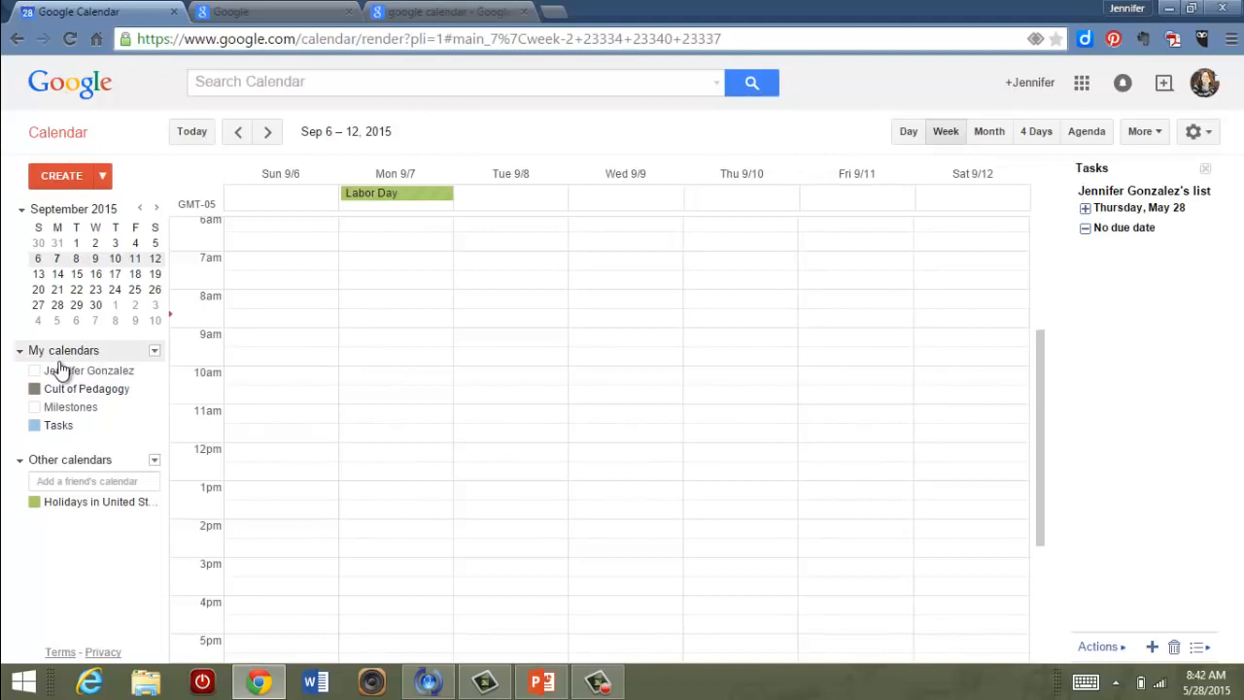
Create a new calendar named Yearbook and set its color to yellow
click(155, 352)
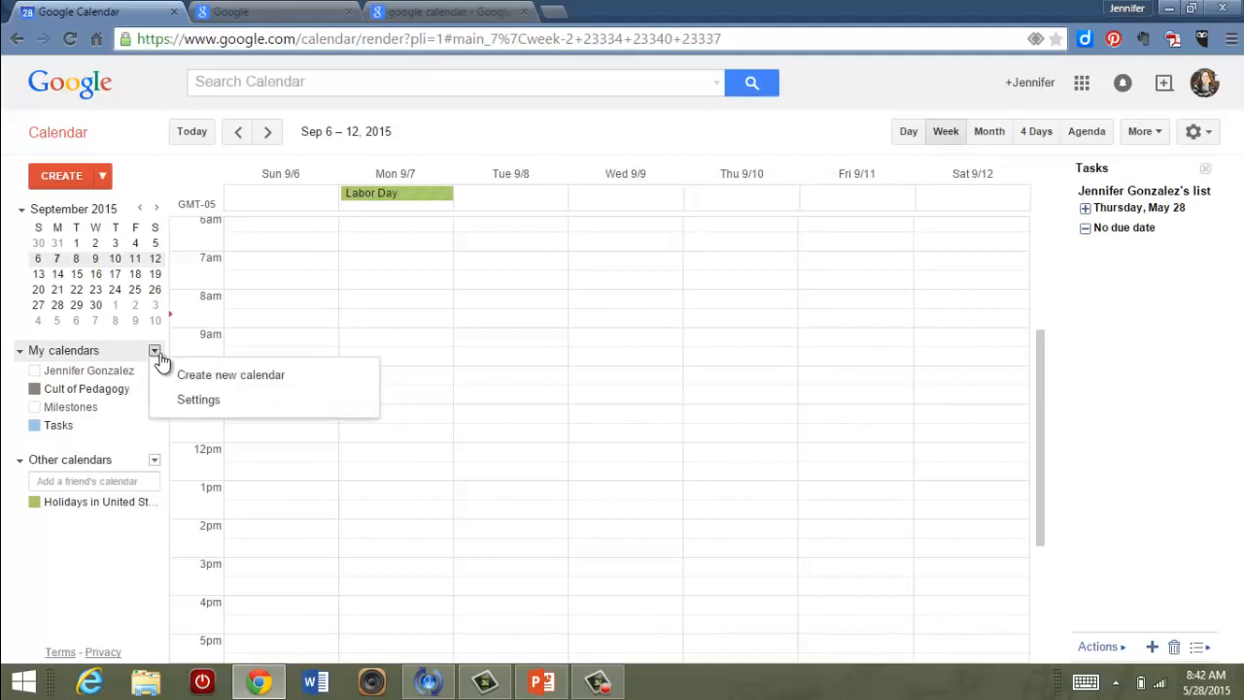
click(201, 382)
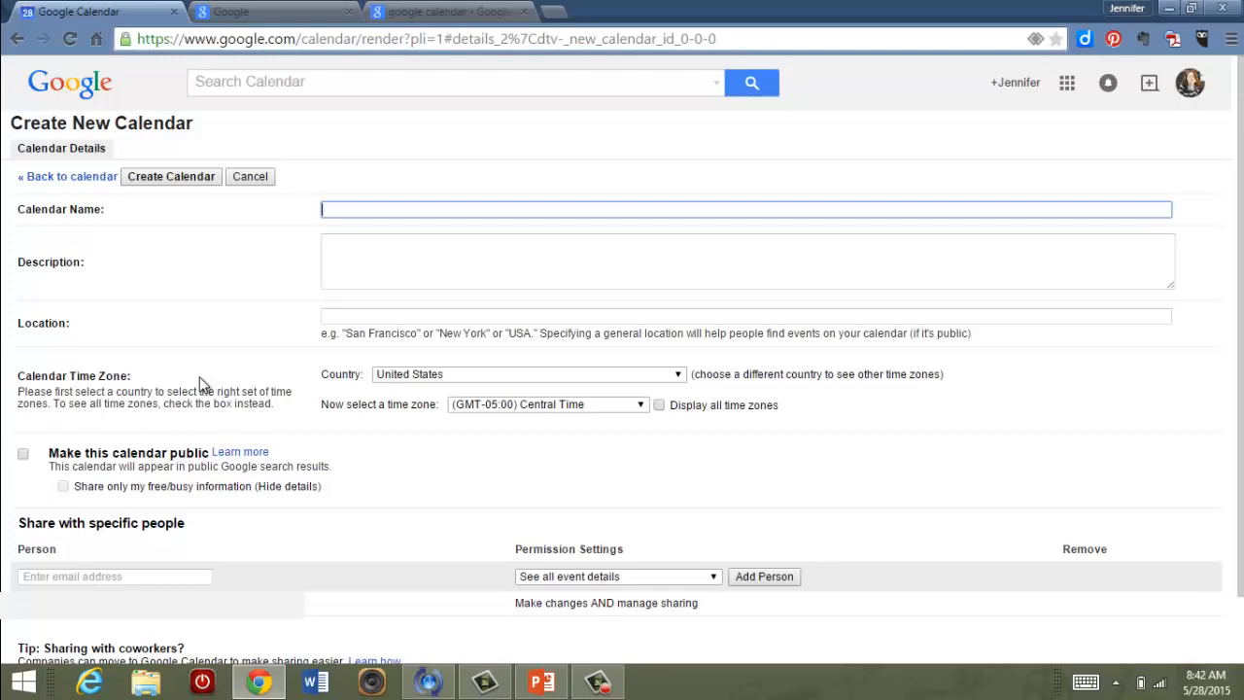
double_click(199, 379)
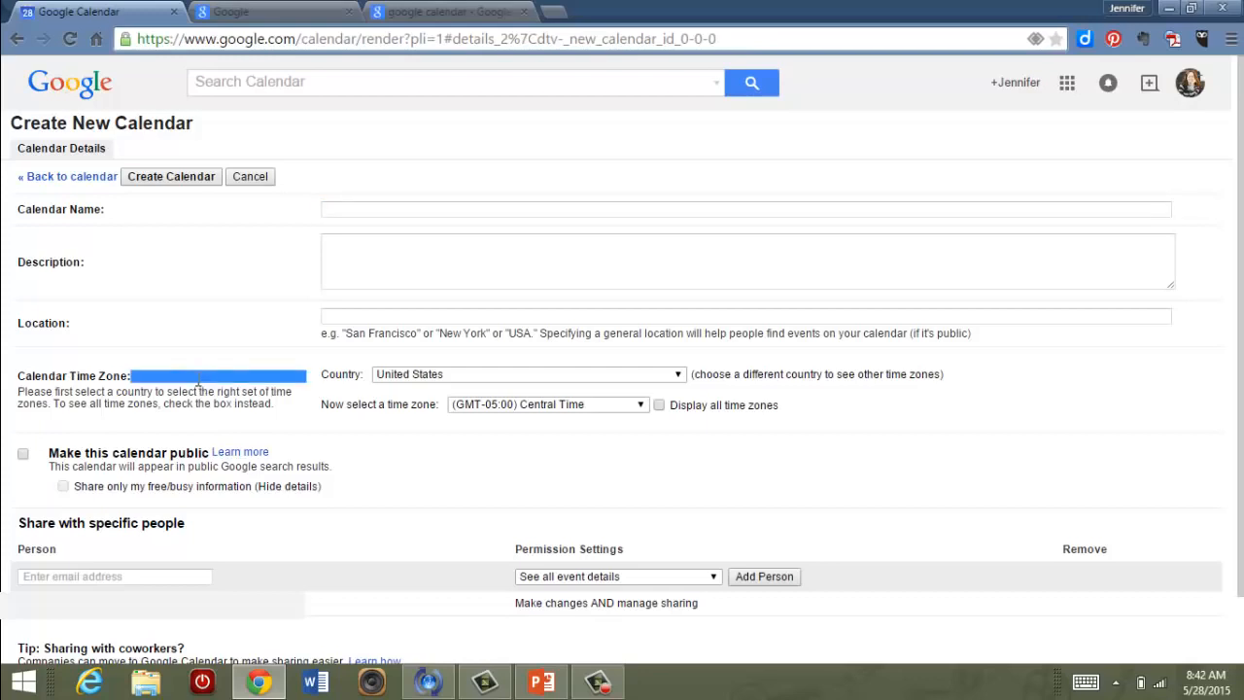
click(338, 212)
text(Yearbook)
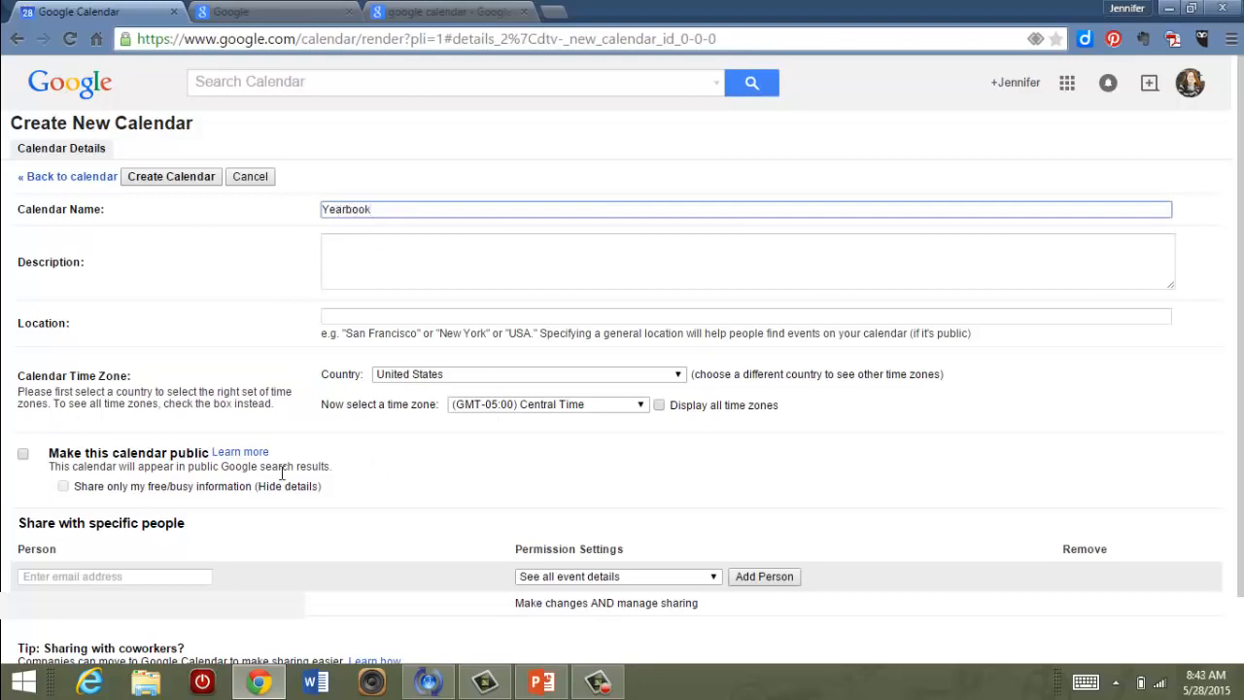
click(206, 185)
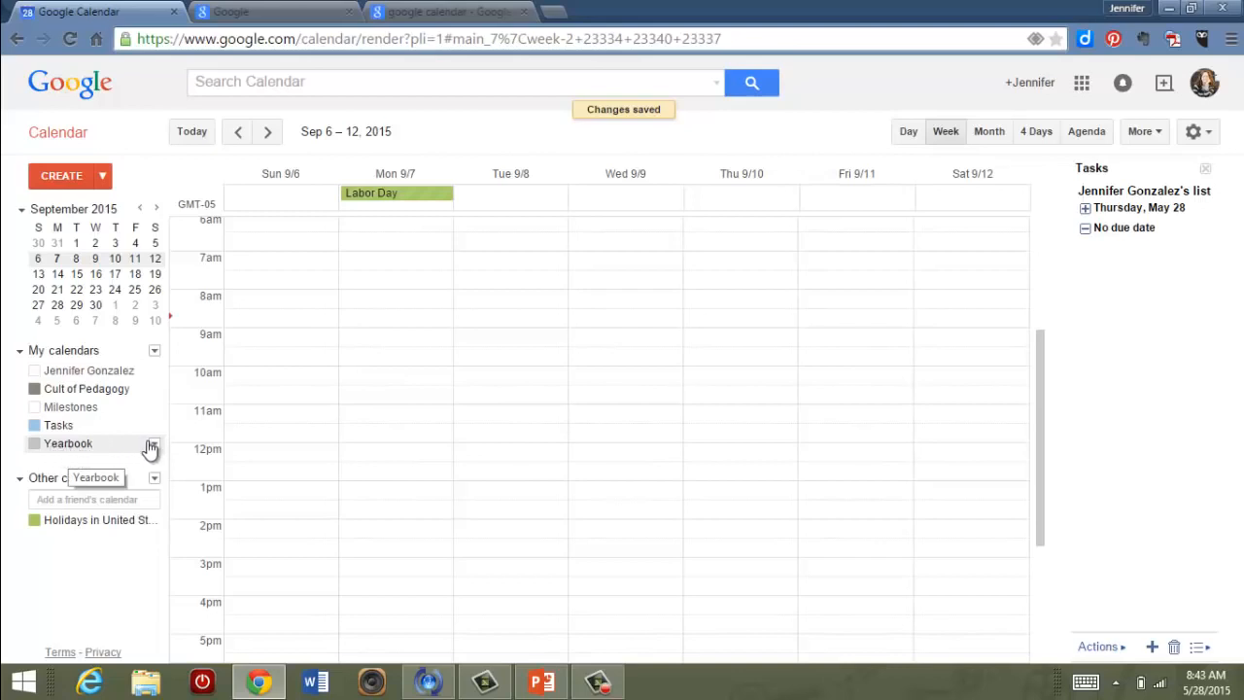
click(154, 446)
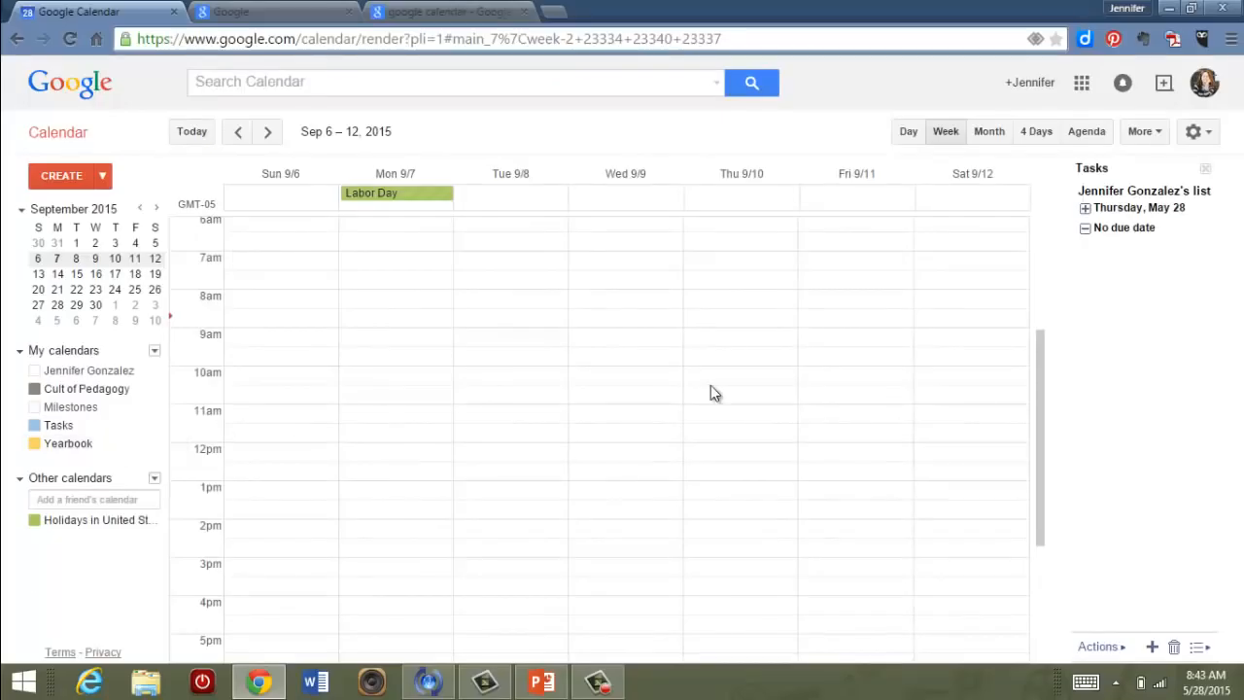
Start an event titled Meeting in the Yearbook calendar on Thursday, September 10, 2015, at 3pm
scroll(710, 385, down, 3)
scroll(711, 393, down, 1)
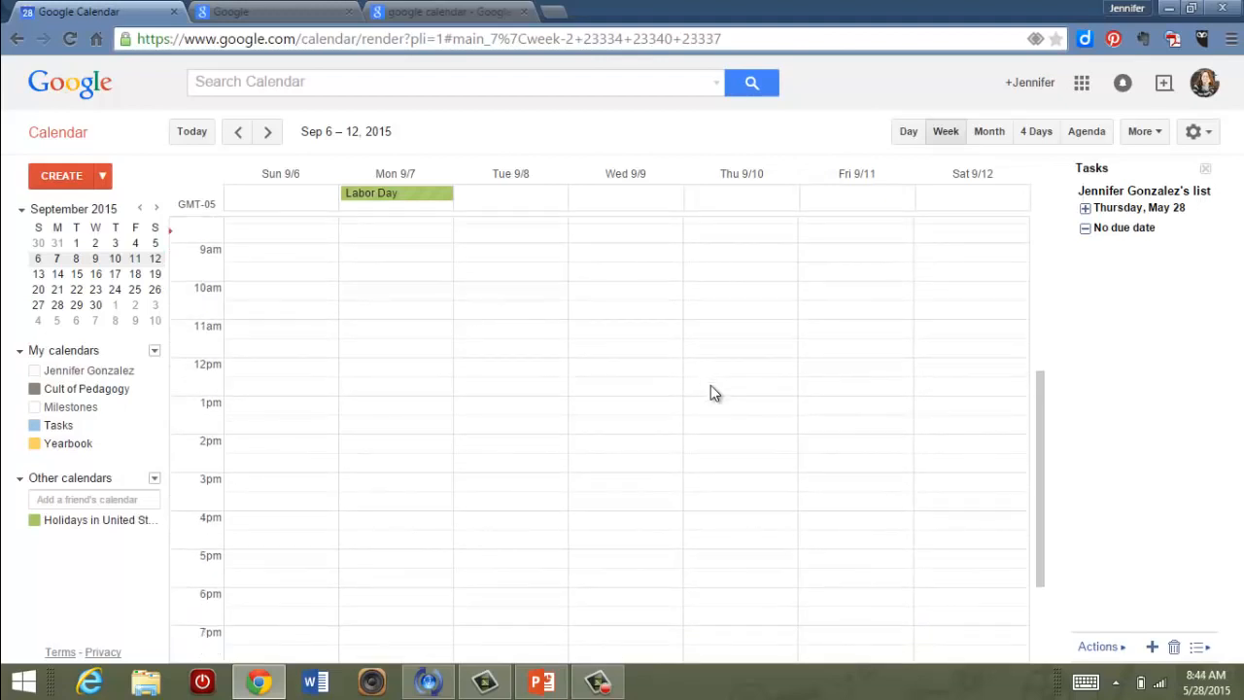
click(723, 493)
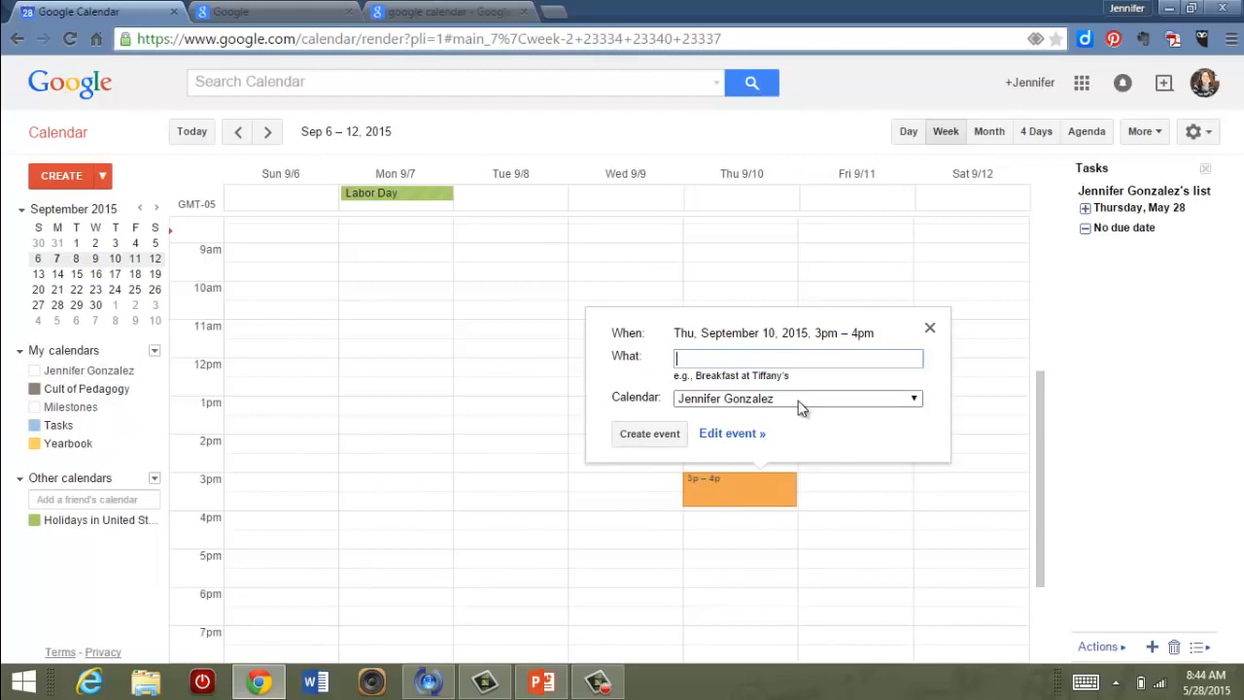
click(914, 402)
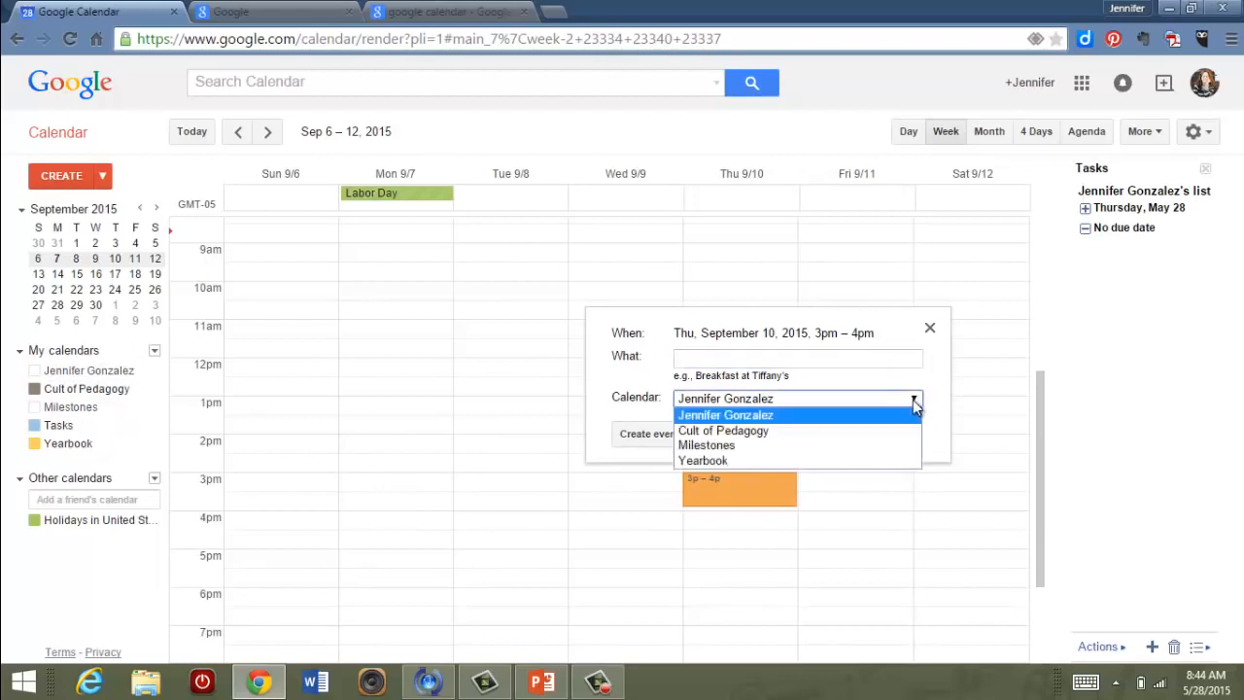
click(805, 460)
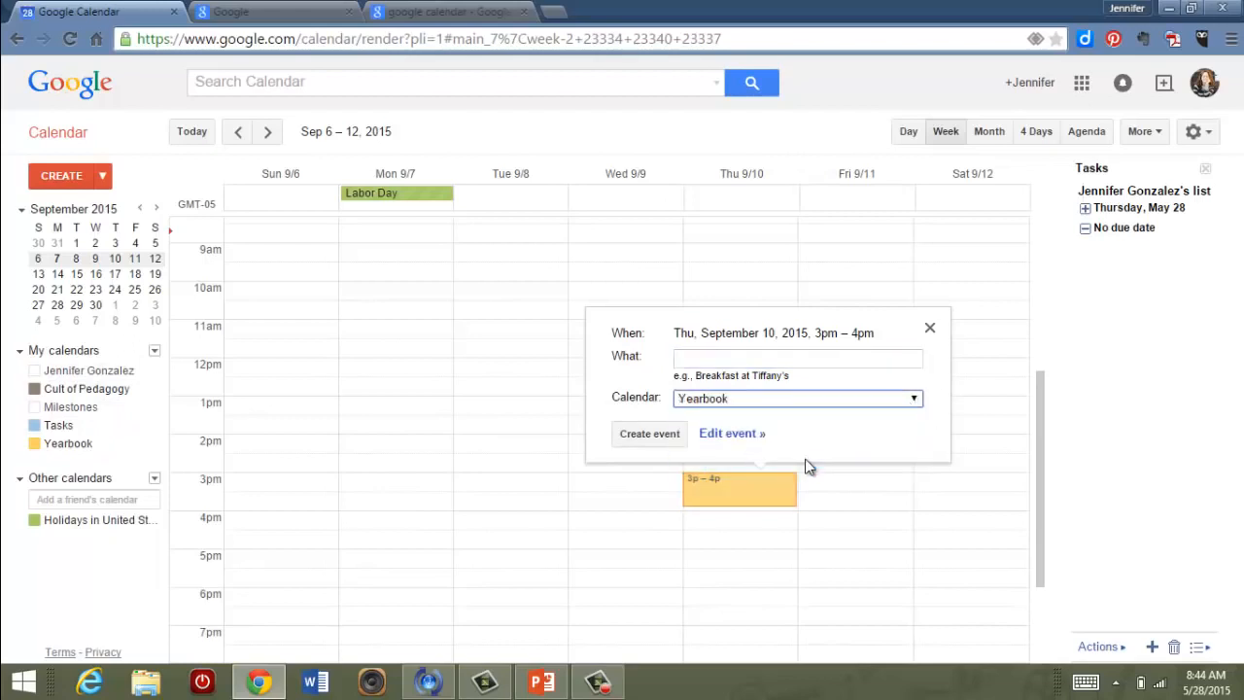
click(723, 361)
text(Meeting)
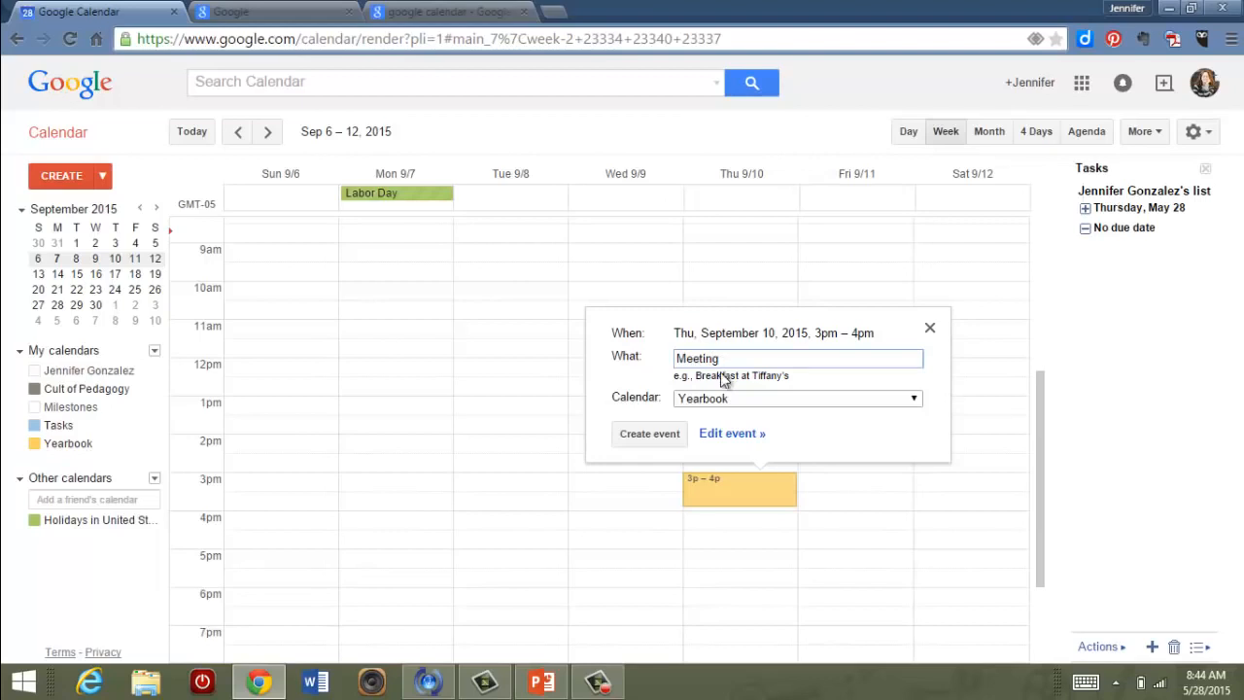
Open the meeting's full event details and set its end time to 5:00pm
click(728, 438)
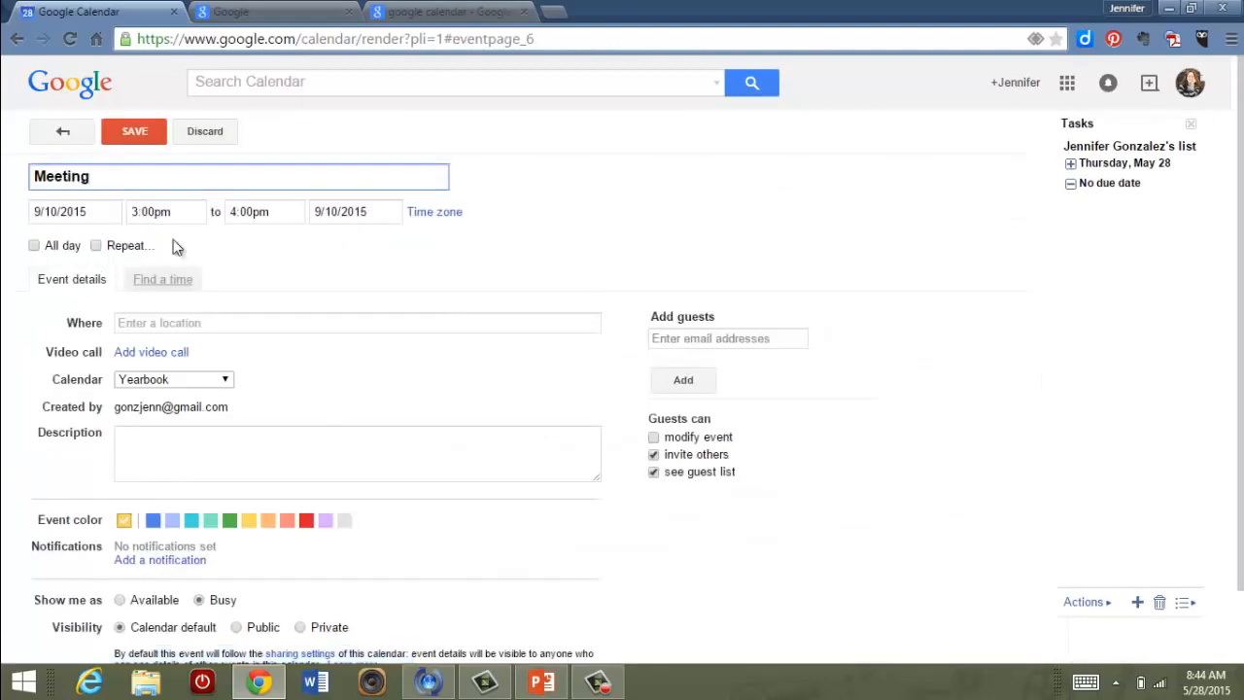
click(238, 212)
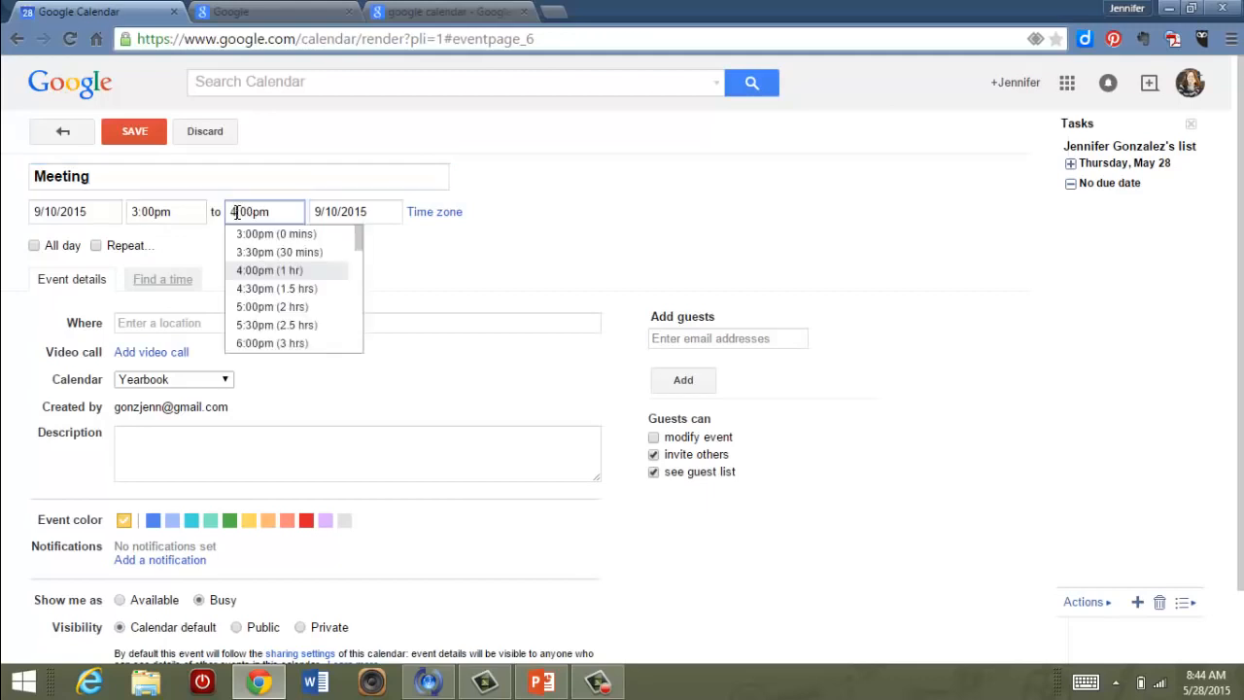
click(254, 302)
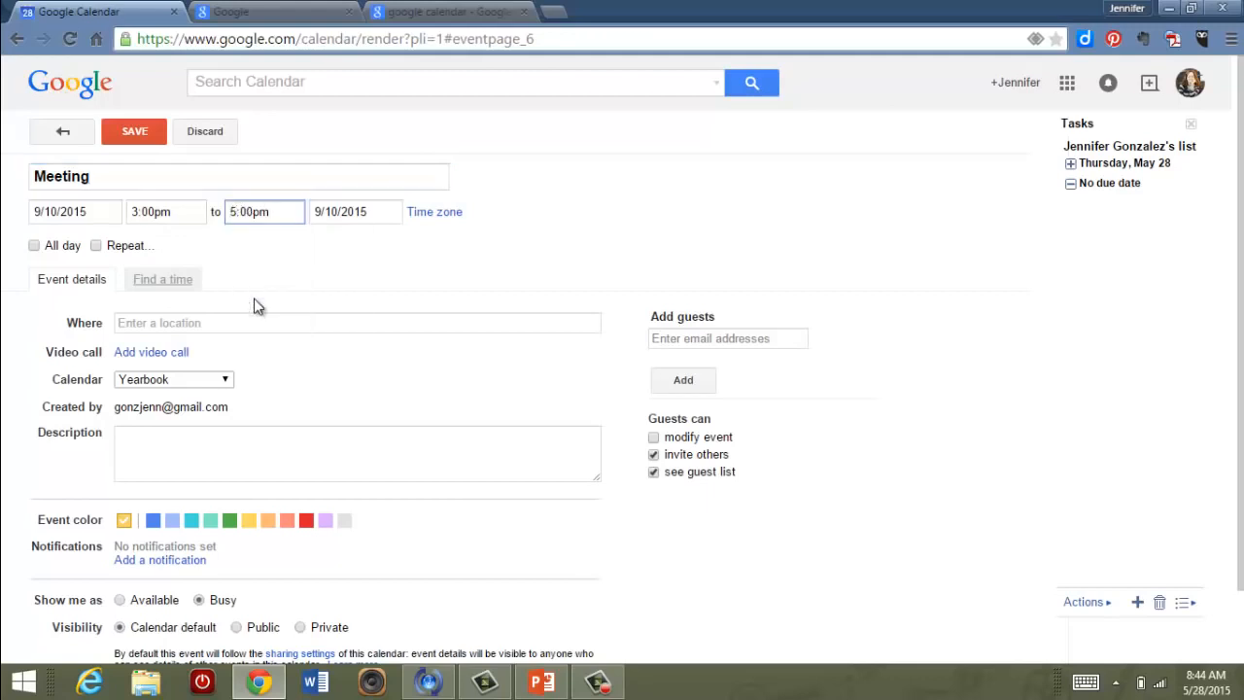
Make the meeting repeat weekly on Thursday, ending after 20 occurrences, and save the event
click(96, 246)
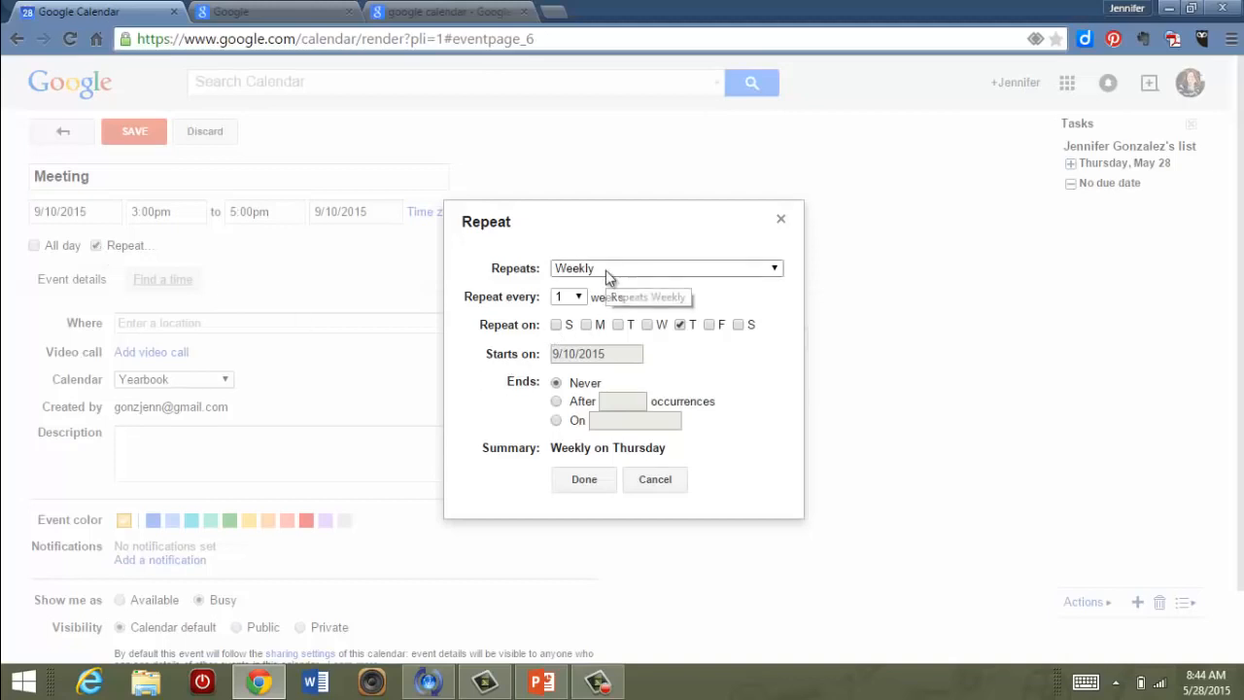
click(775, 270)
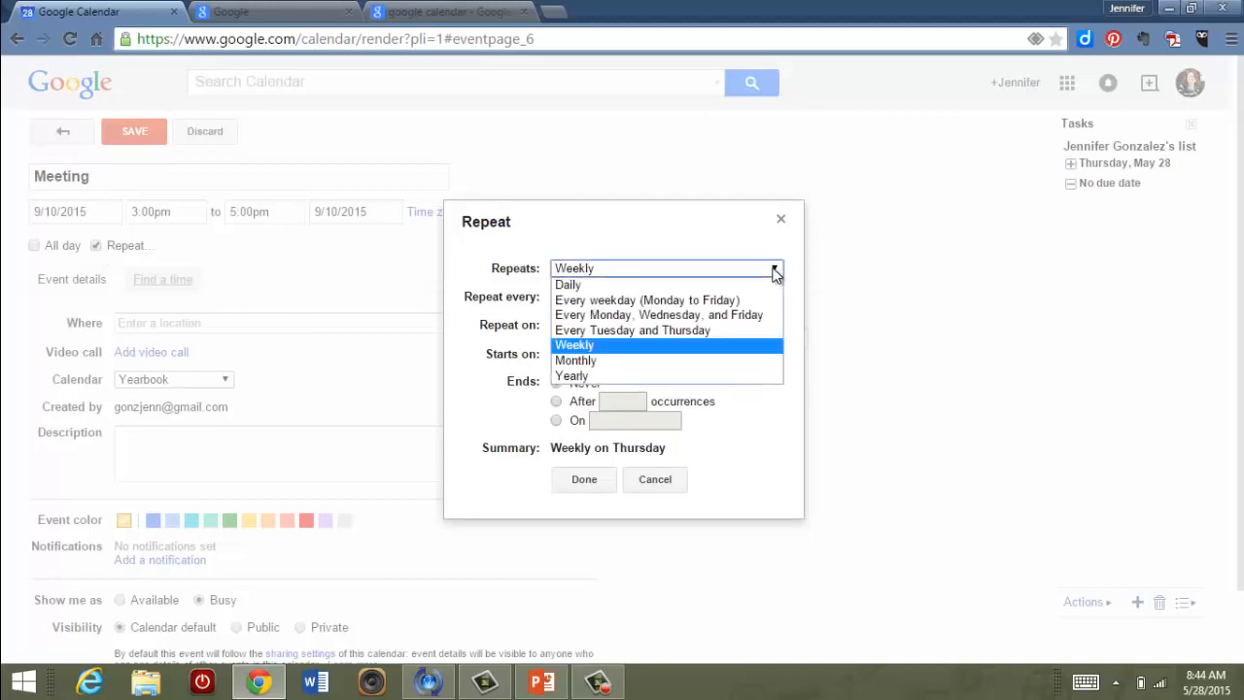
click(775, 270)
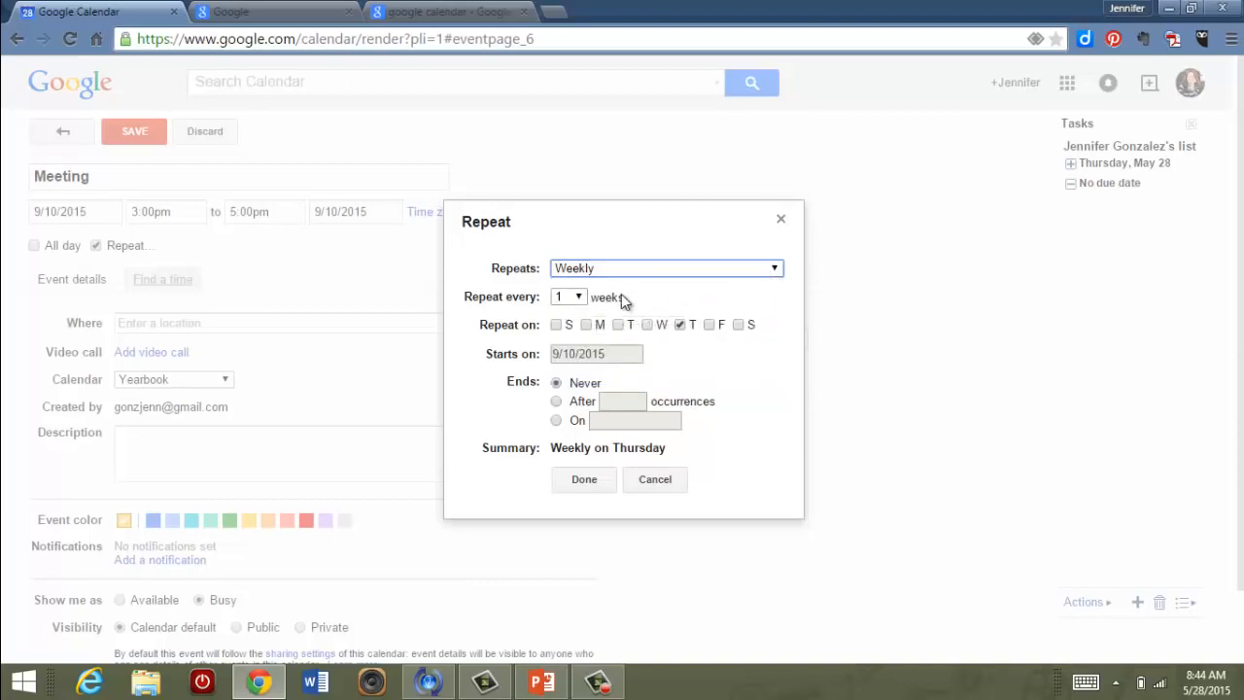
click(578, 296)
click(577, 296)
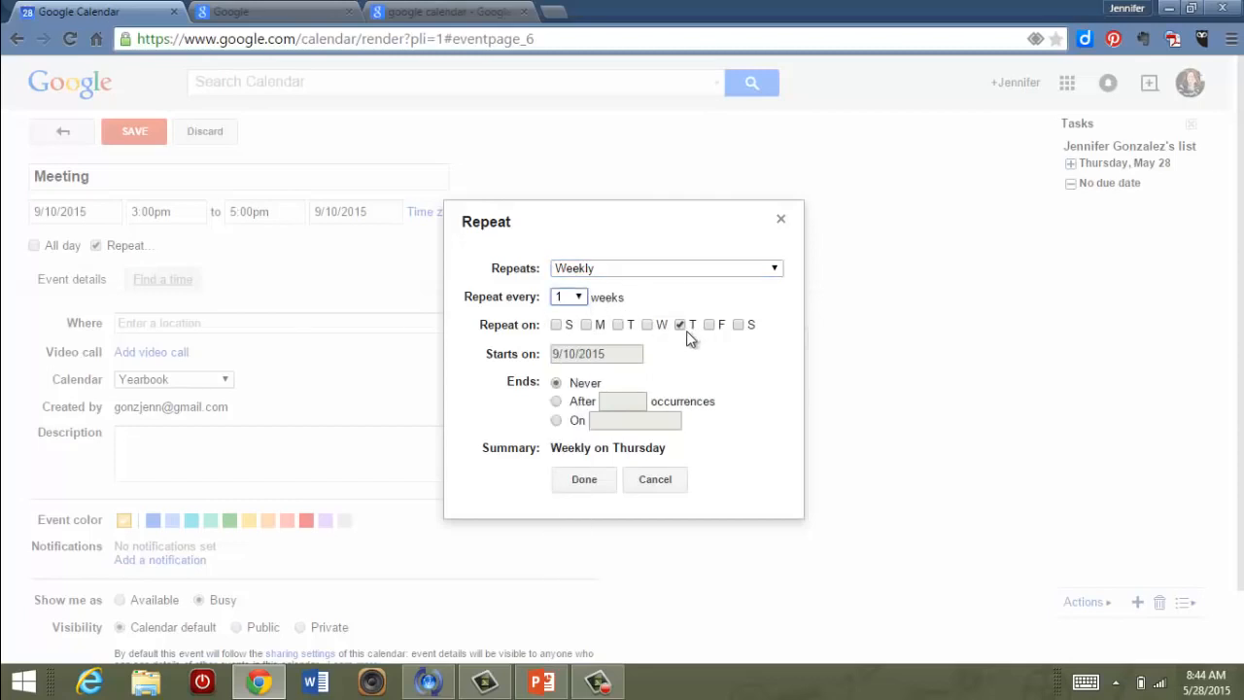
click(556, 402)
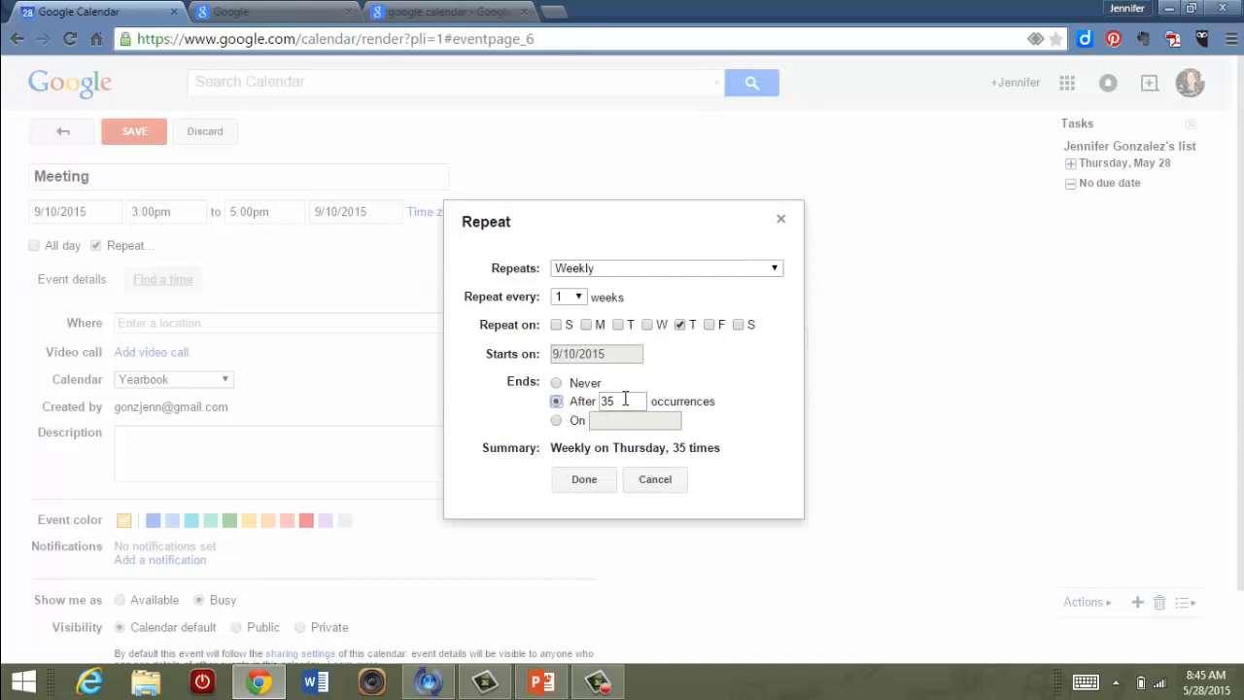
drag(622, 400, 600, 406)
text(20)
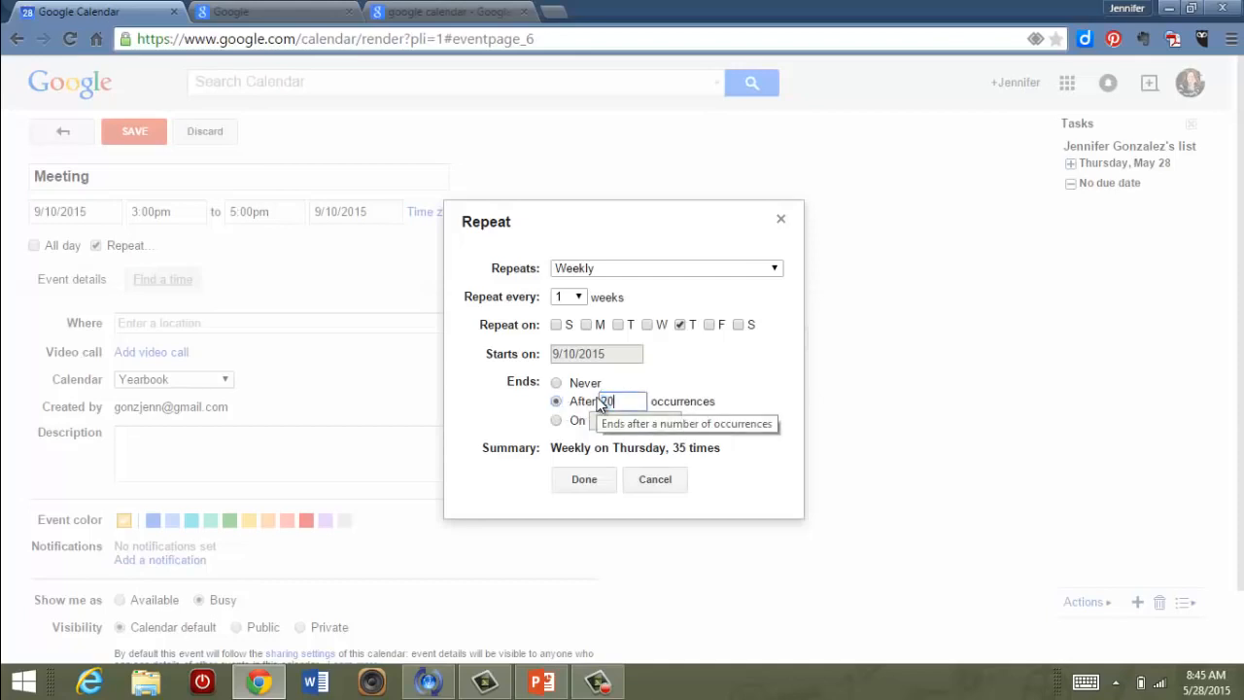
click(696, 371)
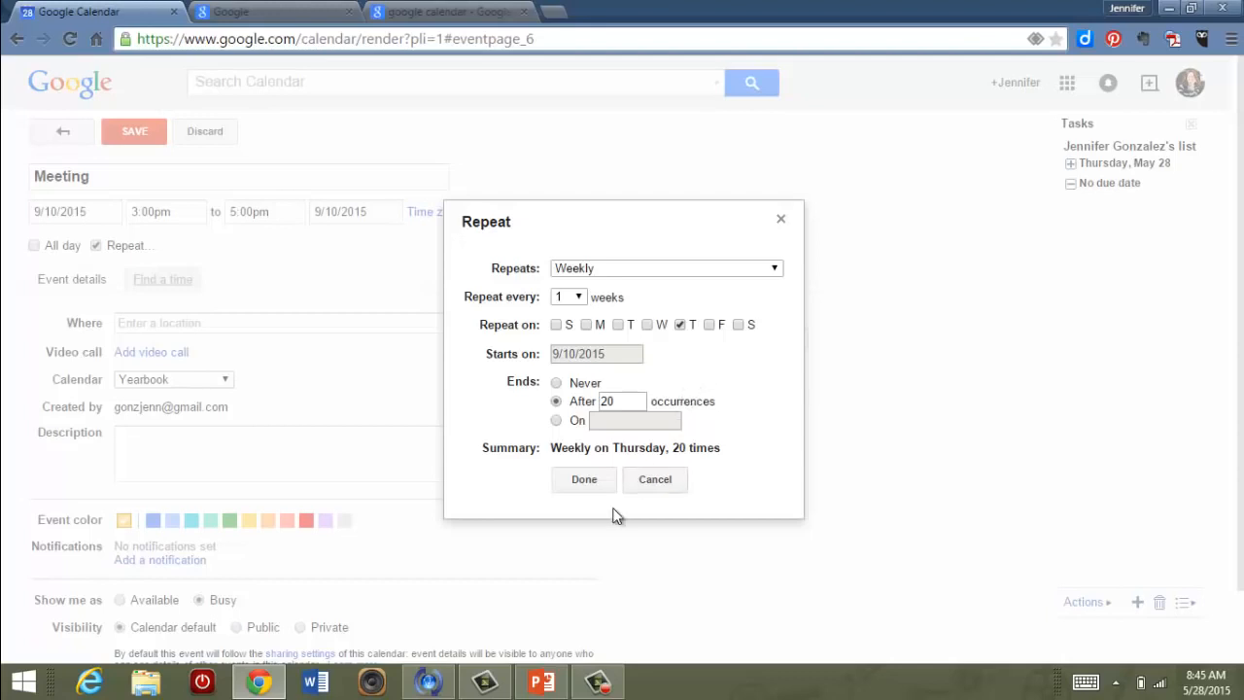
click(589, 480)
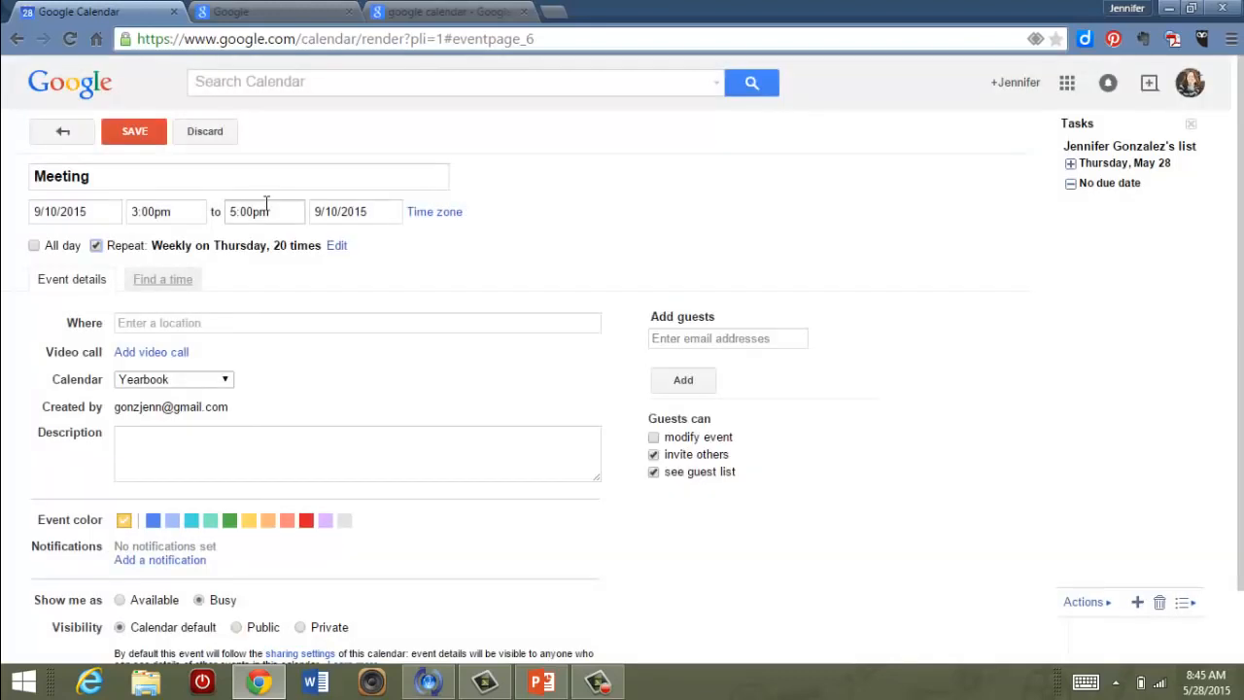
click(113, 134)
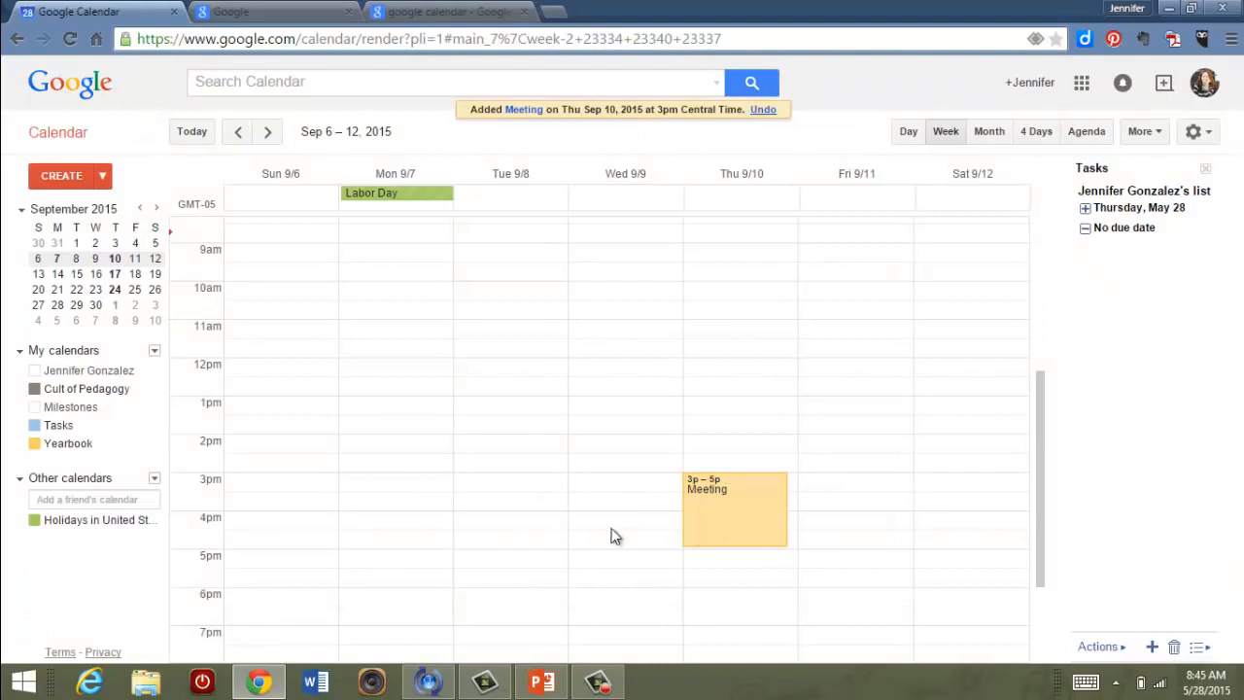
Check the following two weeks for the recurring meeting, and return to the week of September 6–12, 2015
click(272, 137)
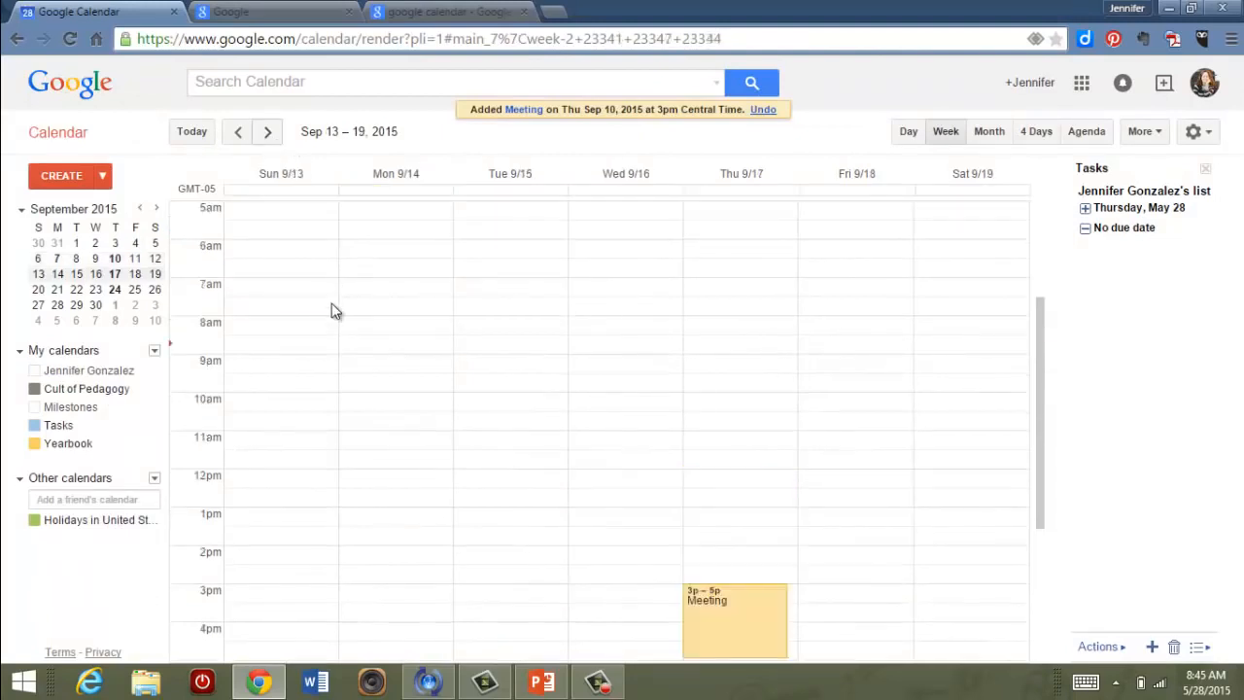
click(268, 133)
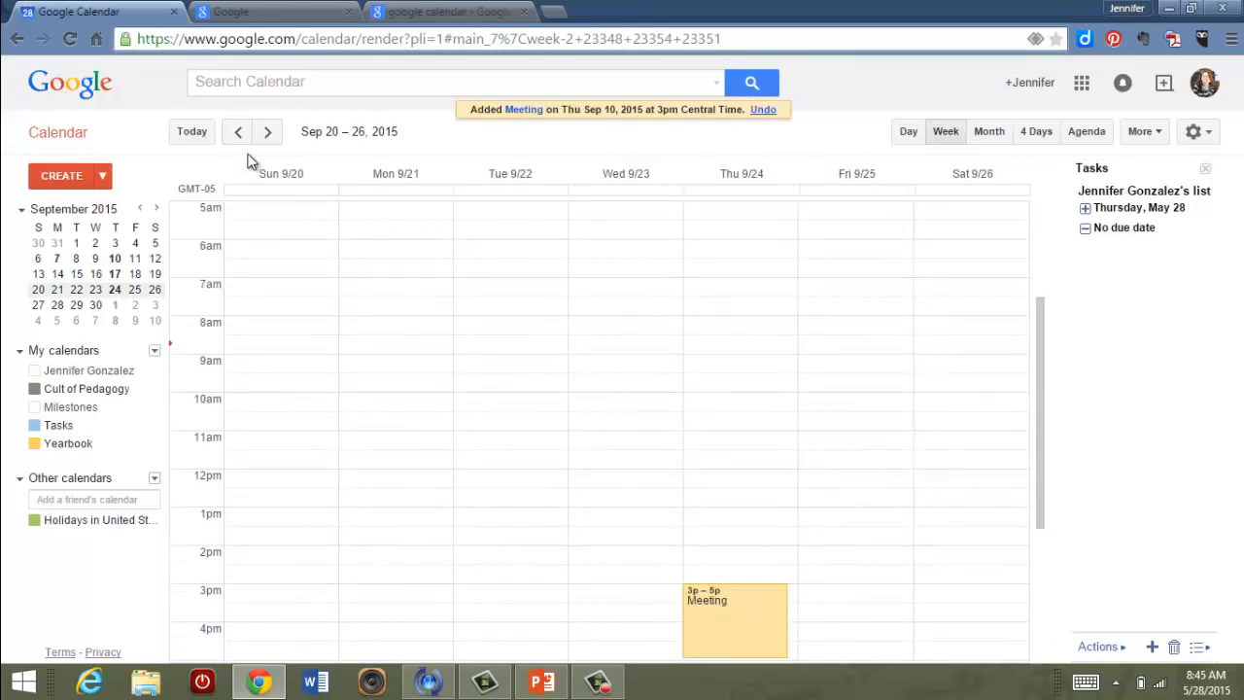
click(239, 134)
click(239, 133)
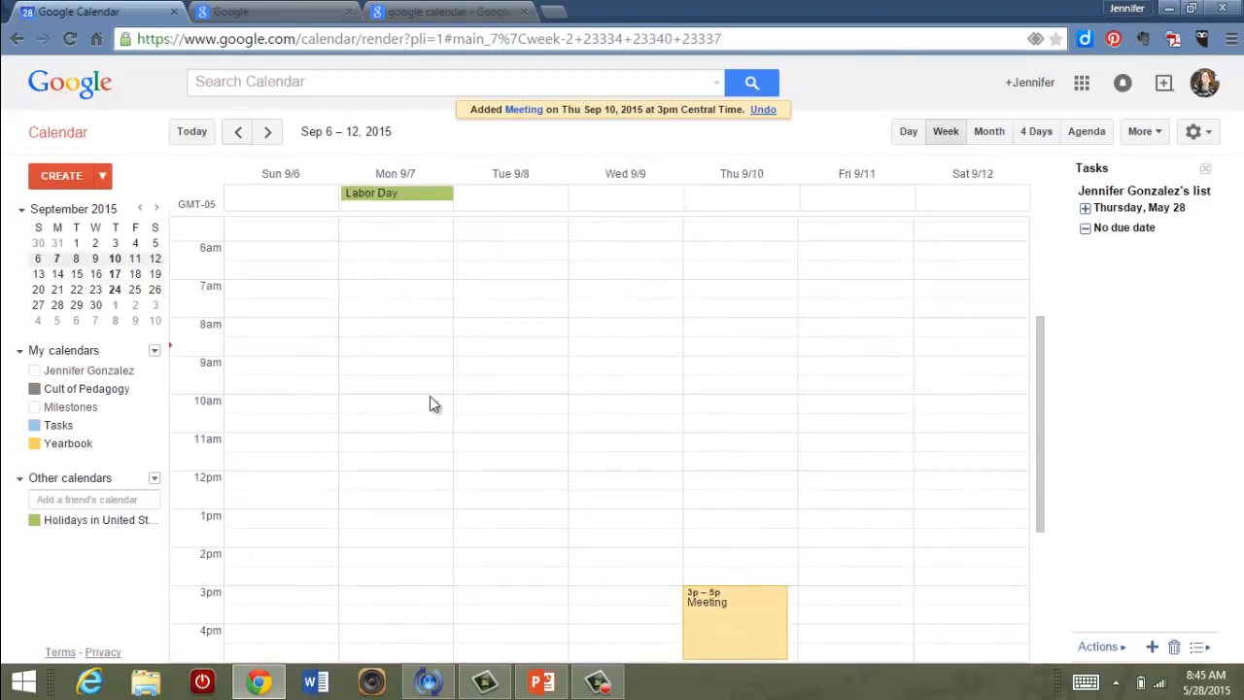
View the deletion options for the recurring meeting on September 10, and close them without deleting anything
scroll(433, 404, down, 1)
scroll(431, 404, down, 1)
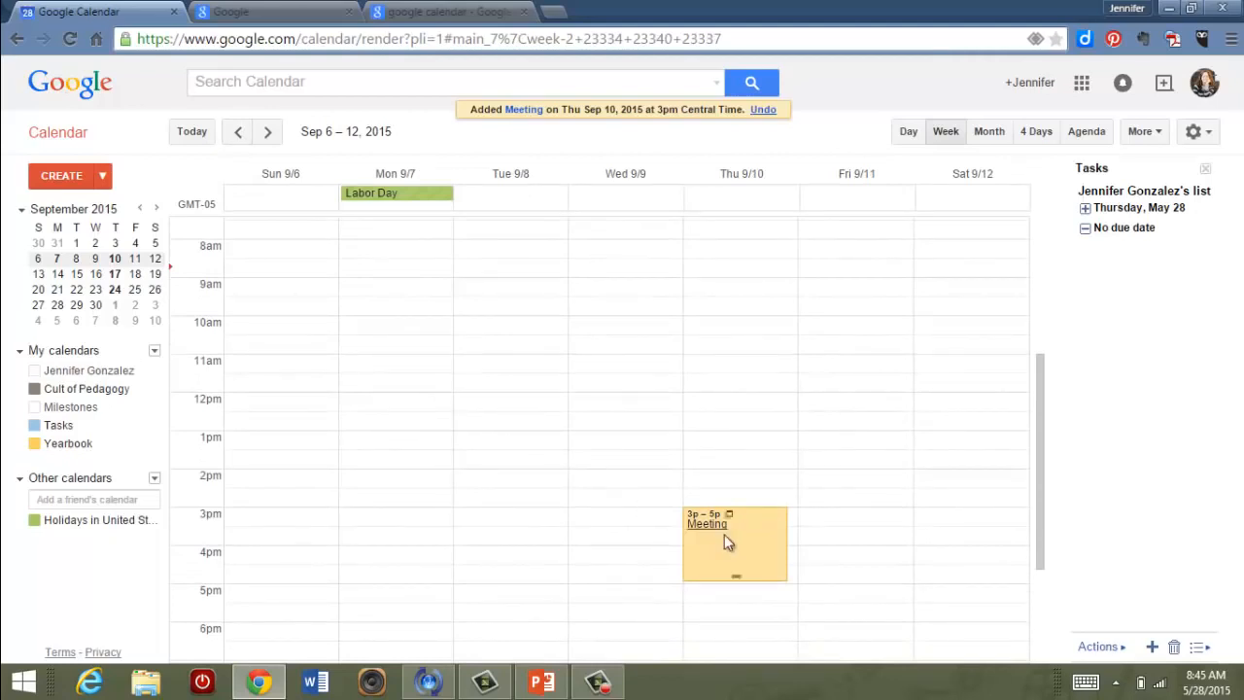
click(768, 538)
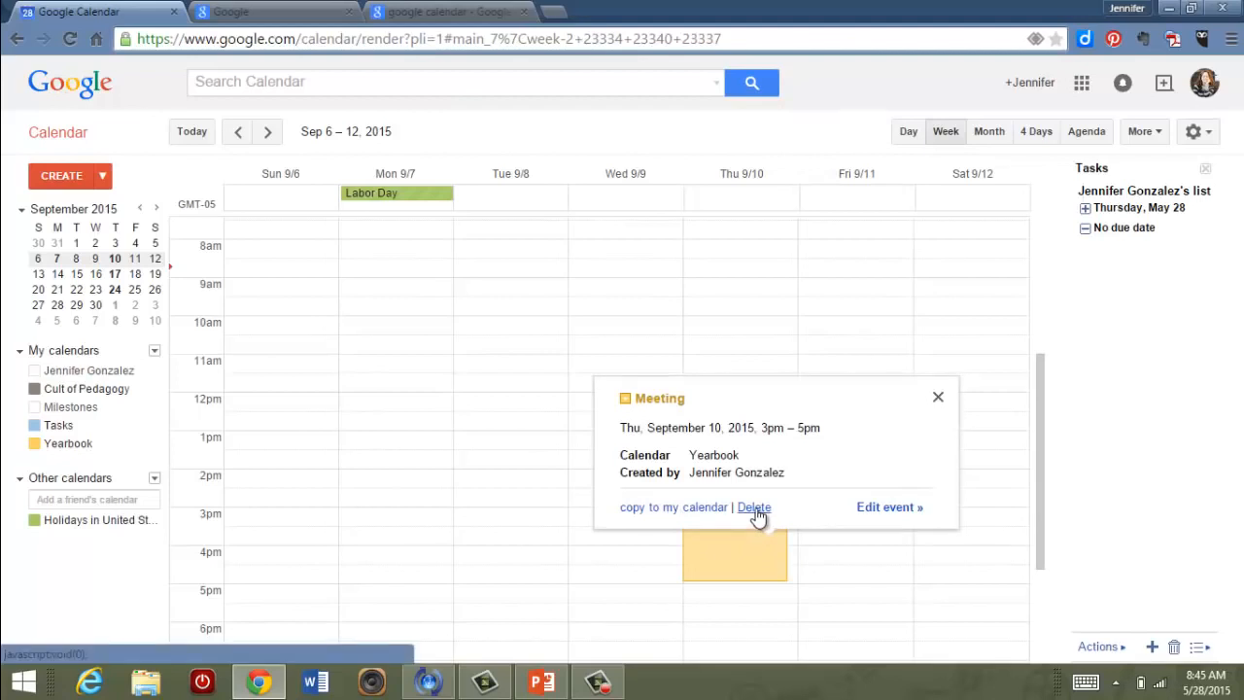
click(754, 507)
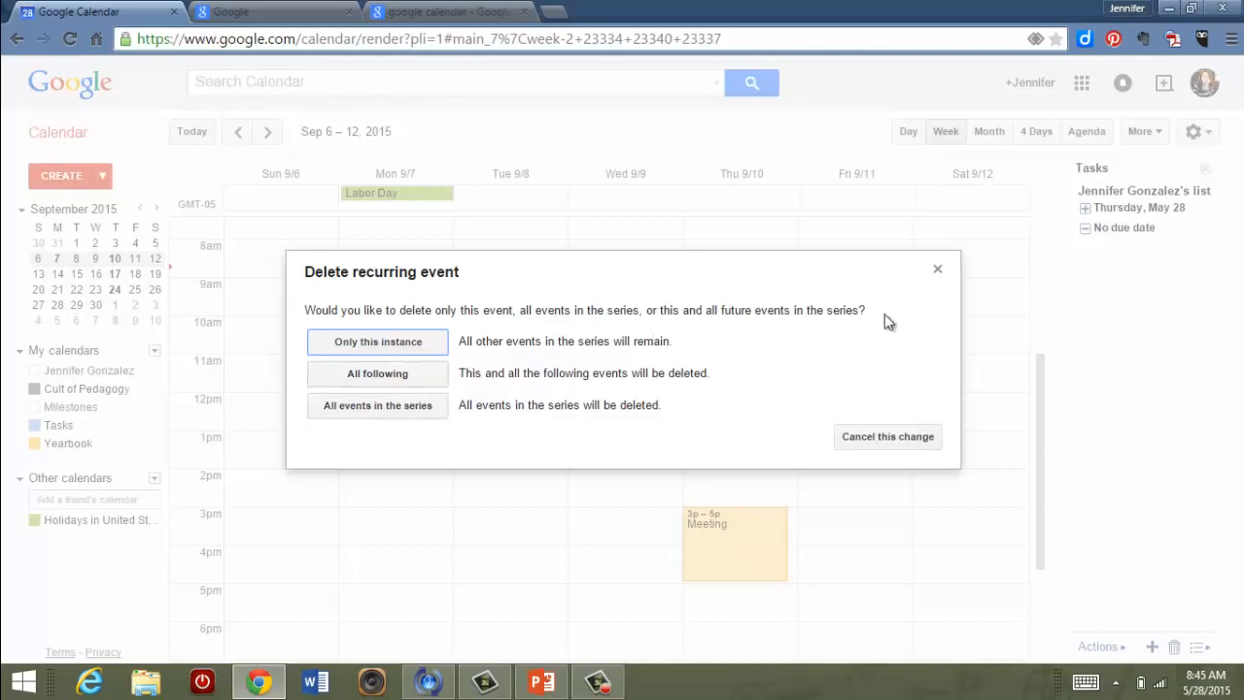
click(938, 272)
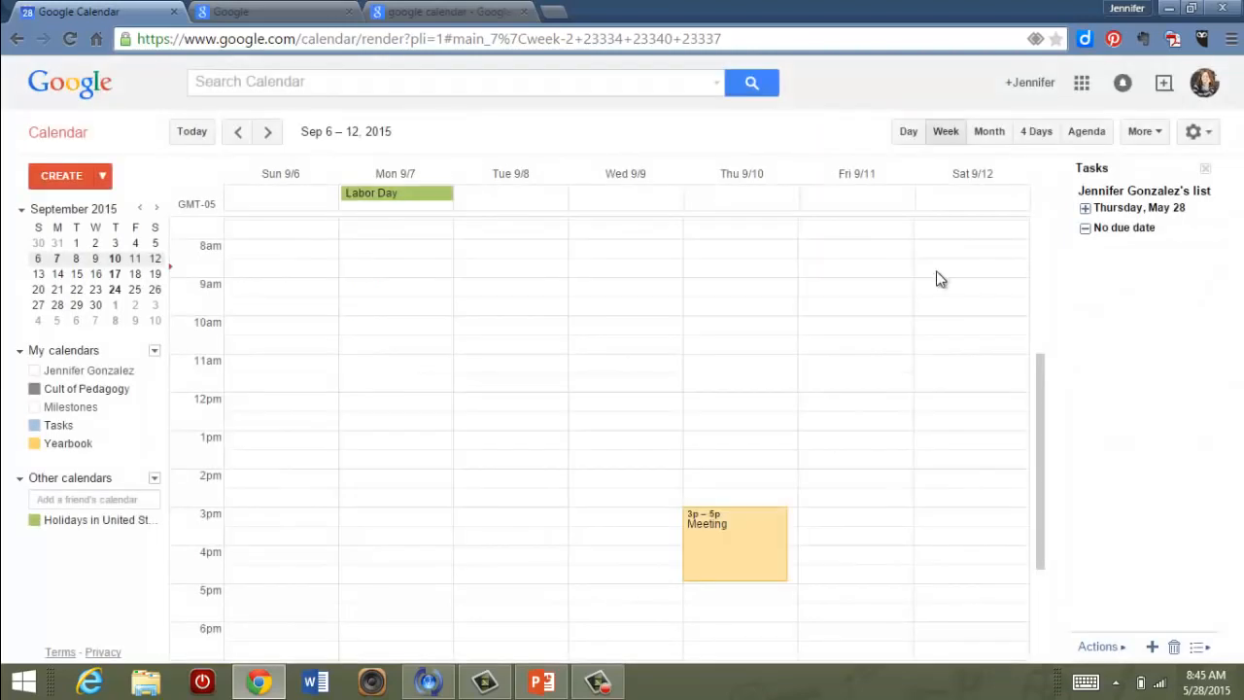
scroll(851, 340, down, 1)
scroll(851, 339, up, 1)
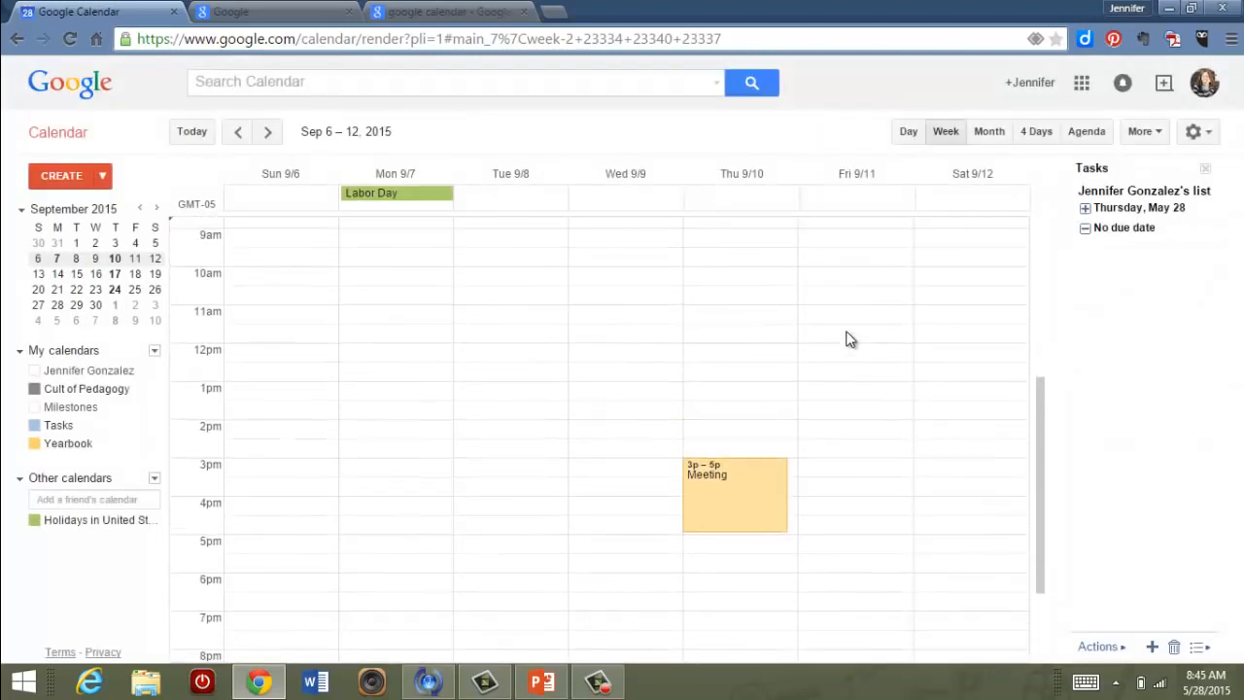
Try to extend the recurring meeting on September 10 to a later end time, and cancel the change at the recurring-event options
scroll(851, 340, up, 2)
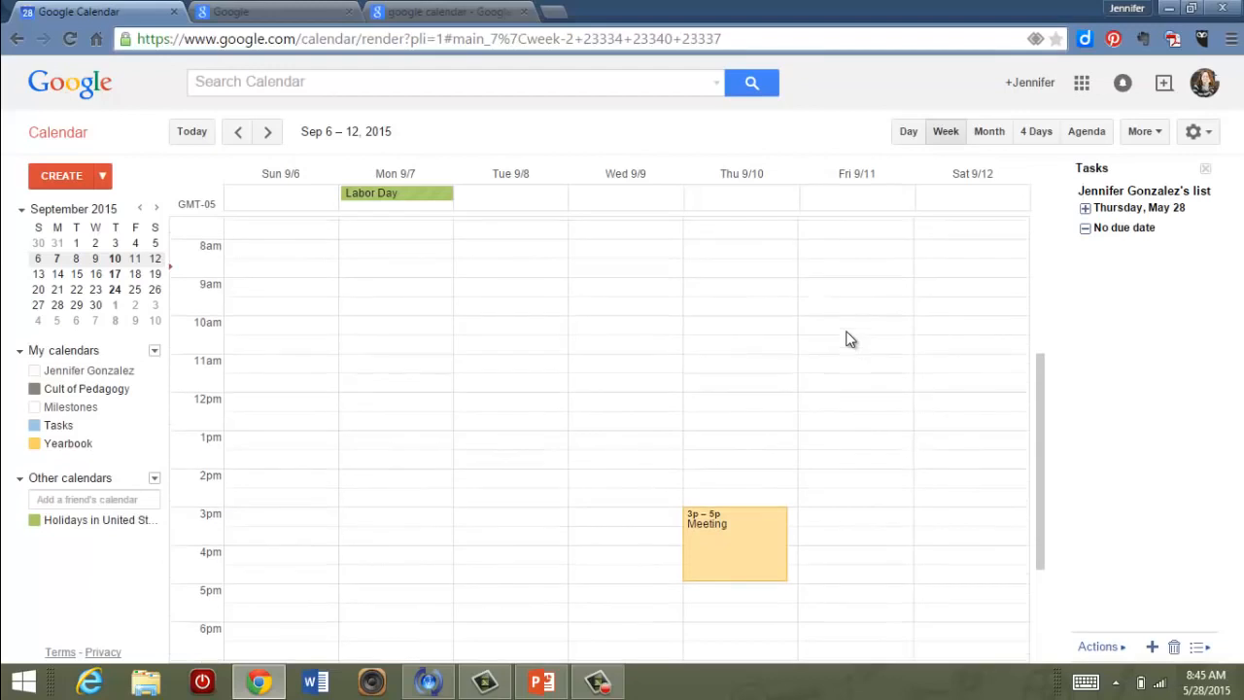
scroll(847, 339, down, 1)
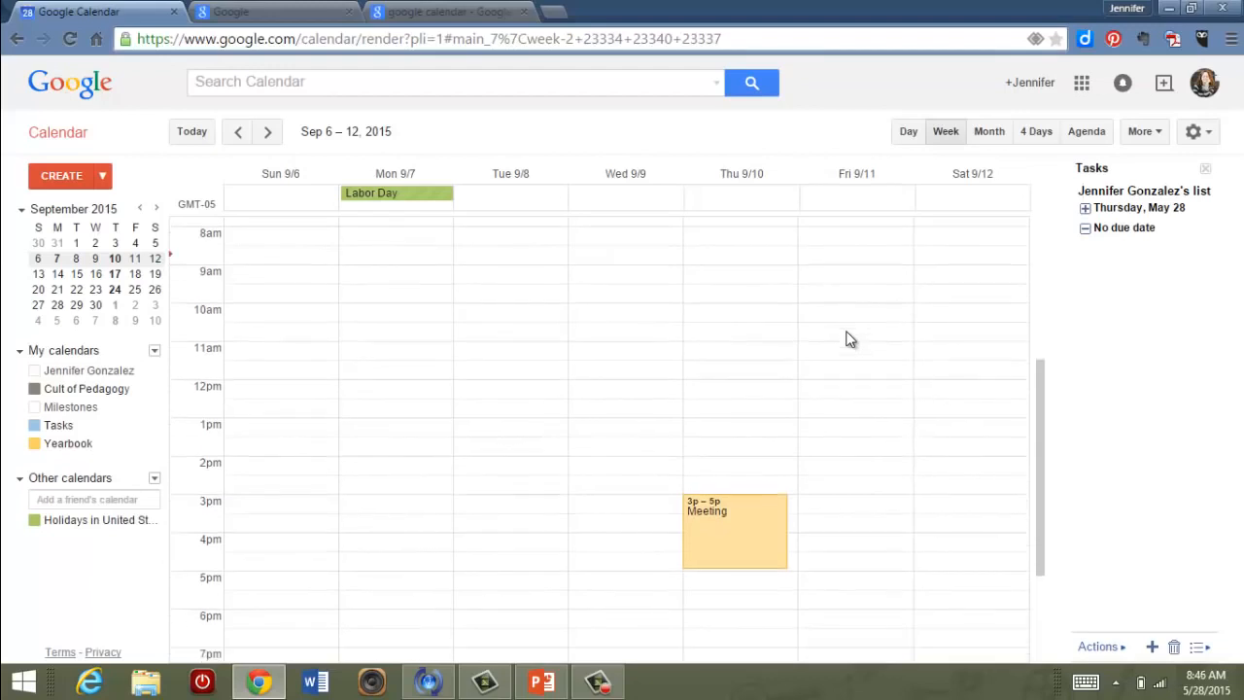
click(768, 505)
click(737, 543)
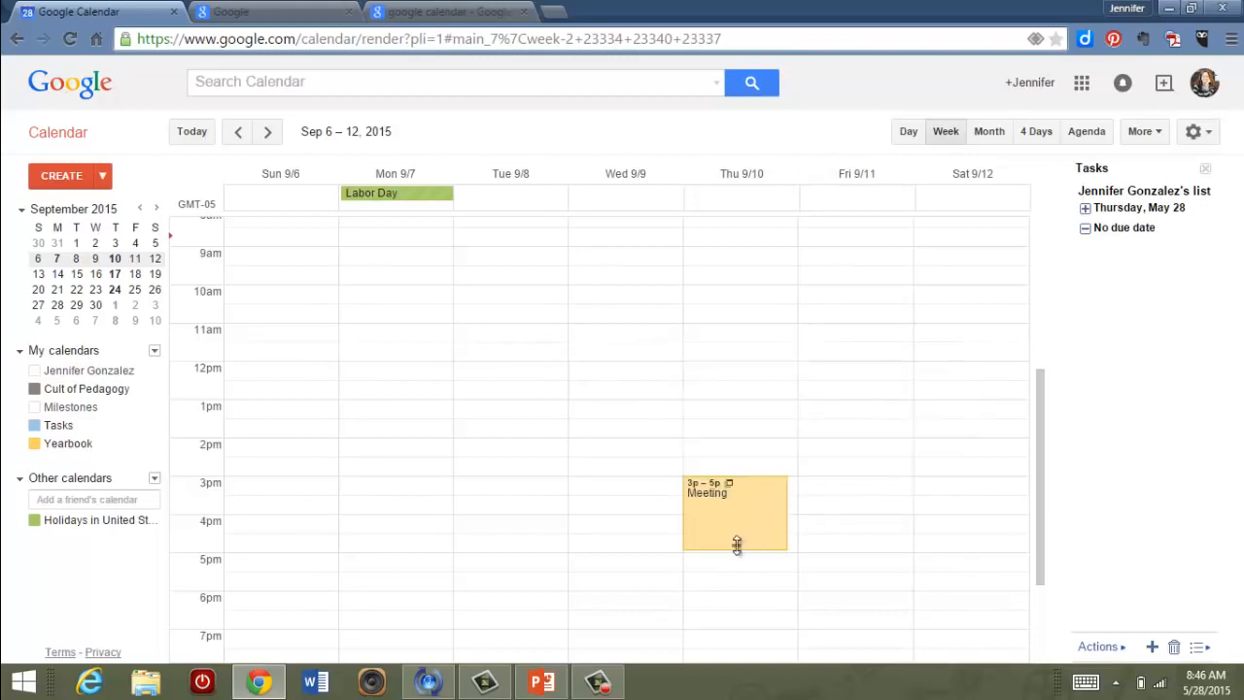
drag(737, 544, 734, 587)
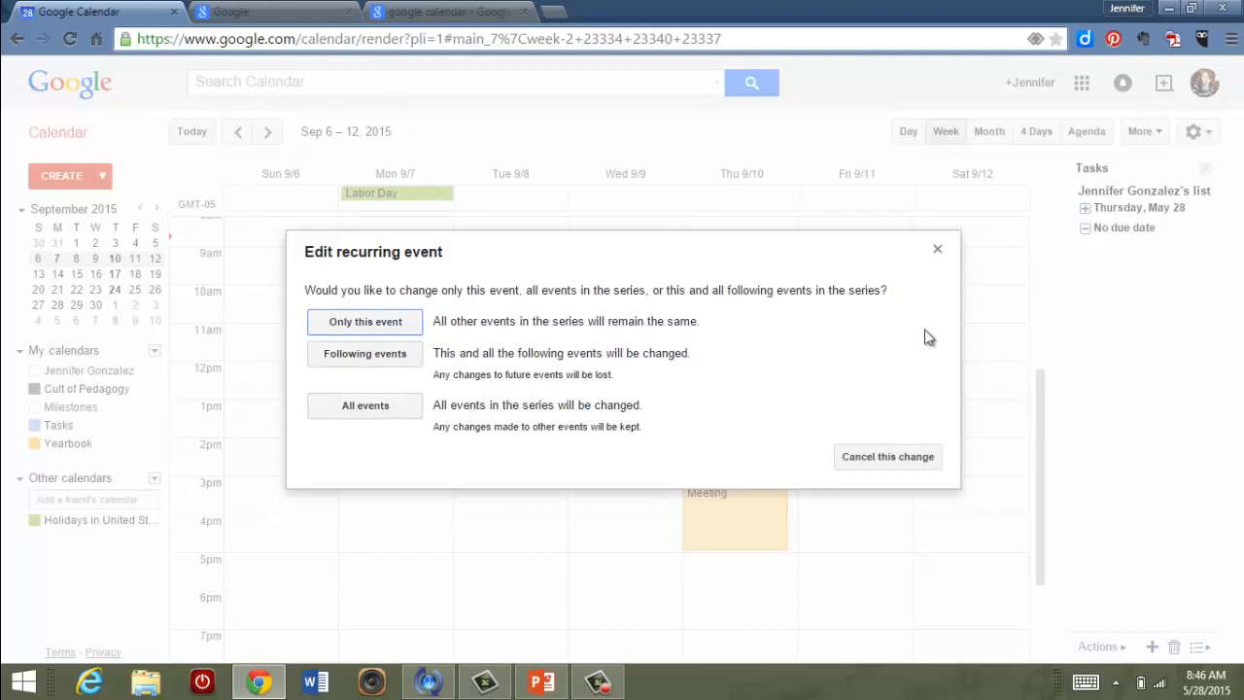
click(870, 454)
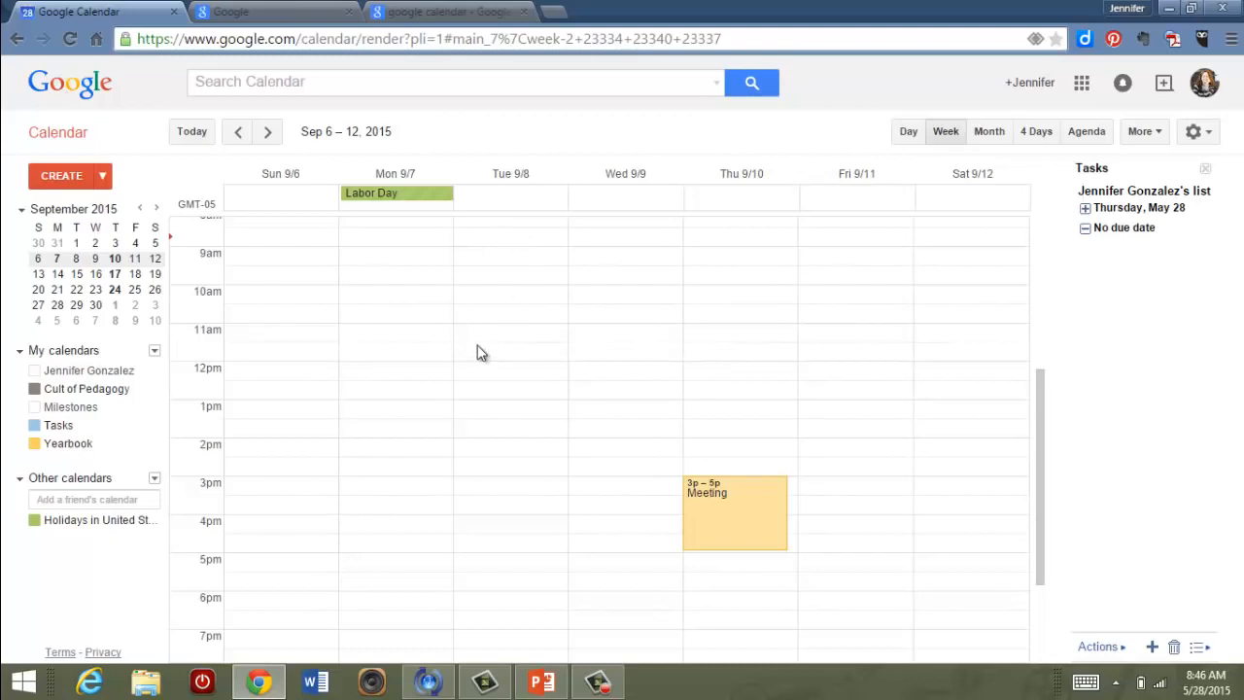
Add an all-day event titled "Sports Section Due" on Tuesday, September 8, 2015 to the Yearbook calendar, and save it
click(516, 306)
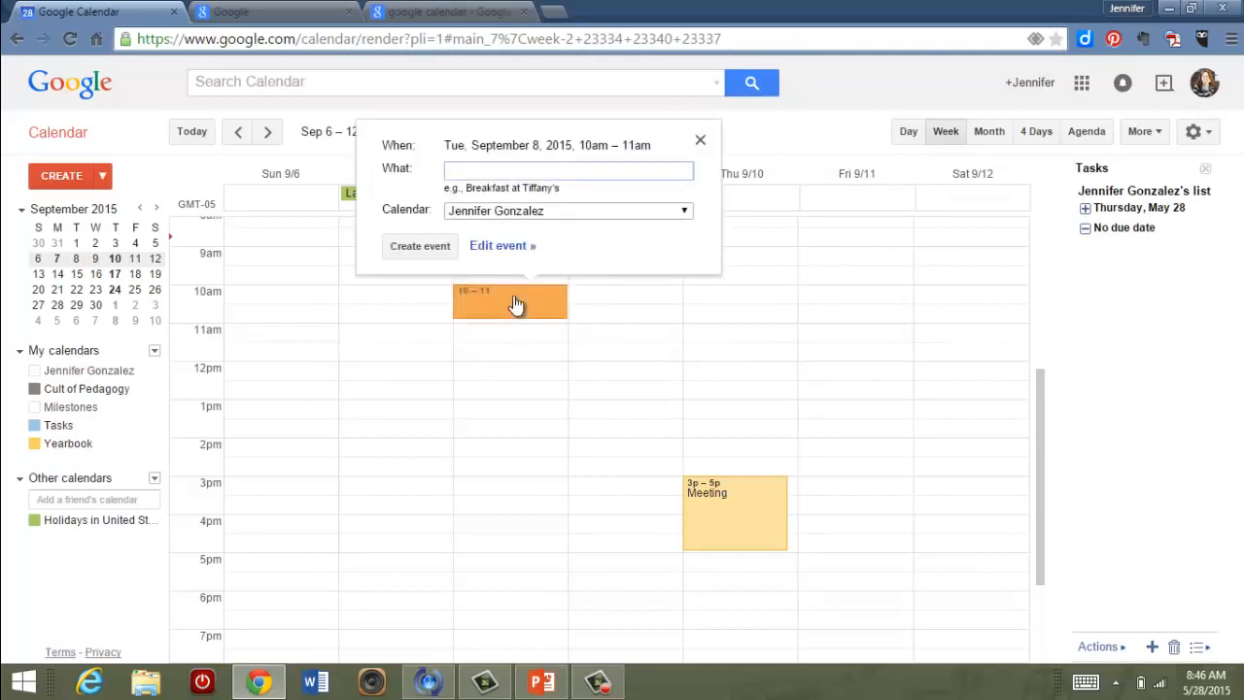
text(Sports Section Due)
click(618, 211)
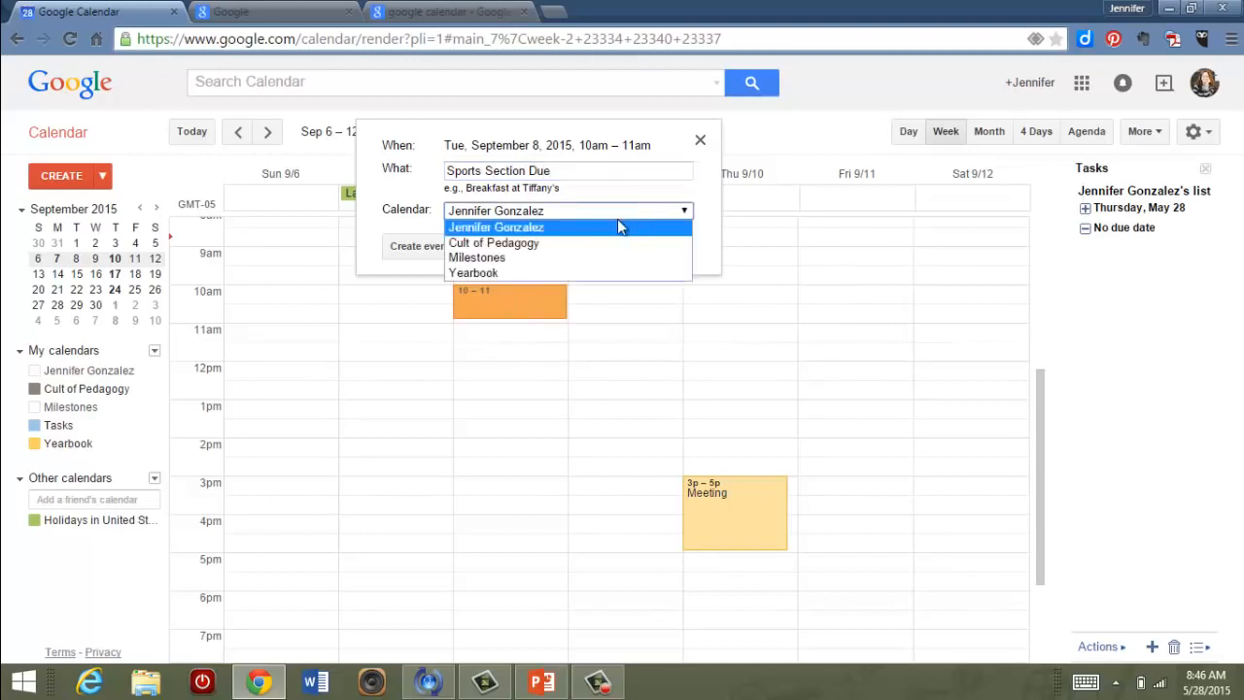
click(515, 273)
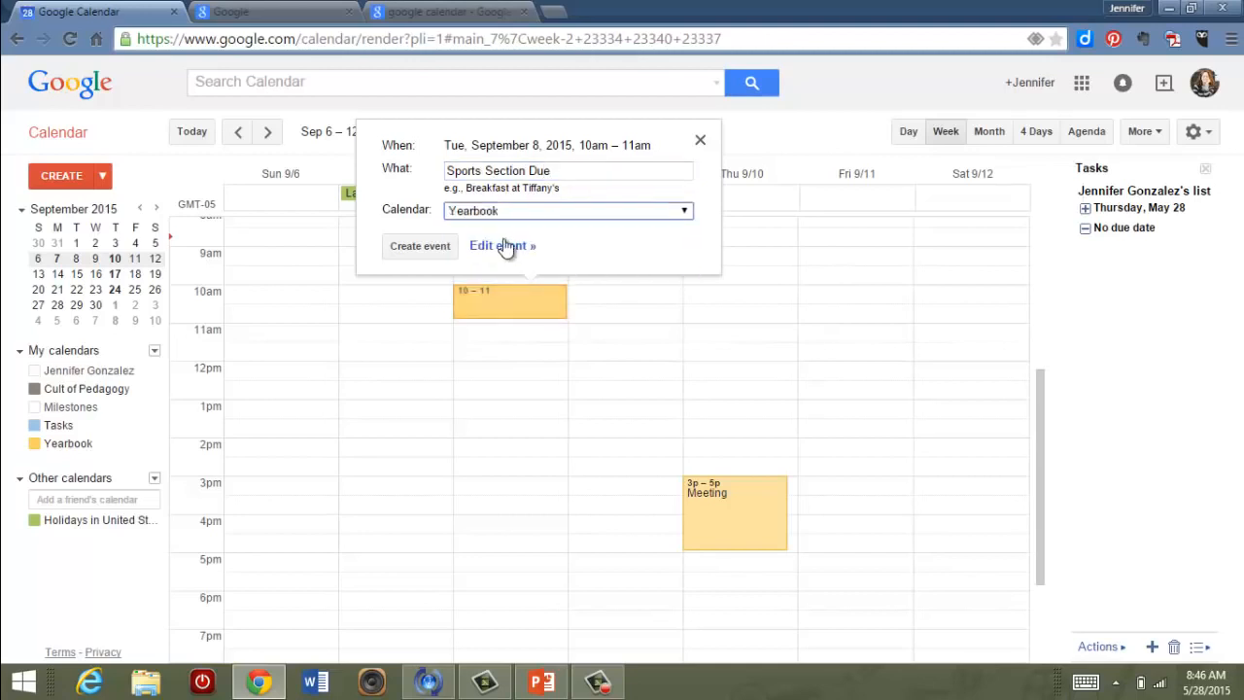
click(505, 246)
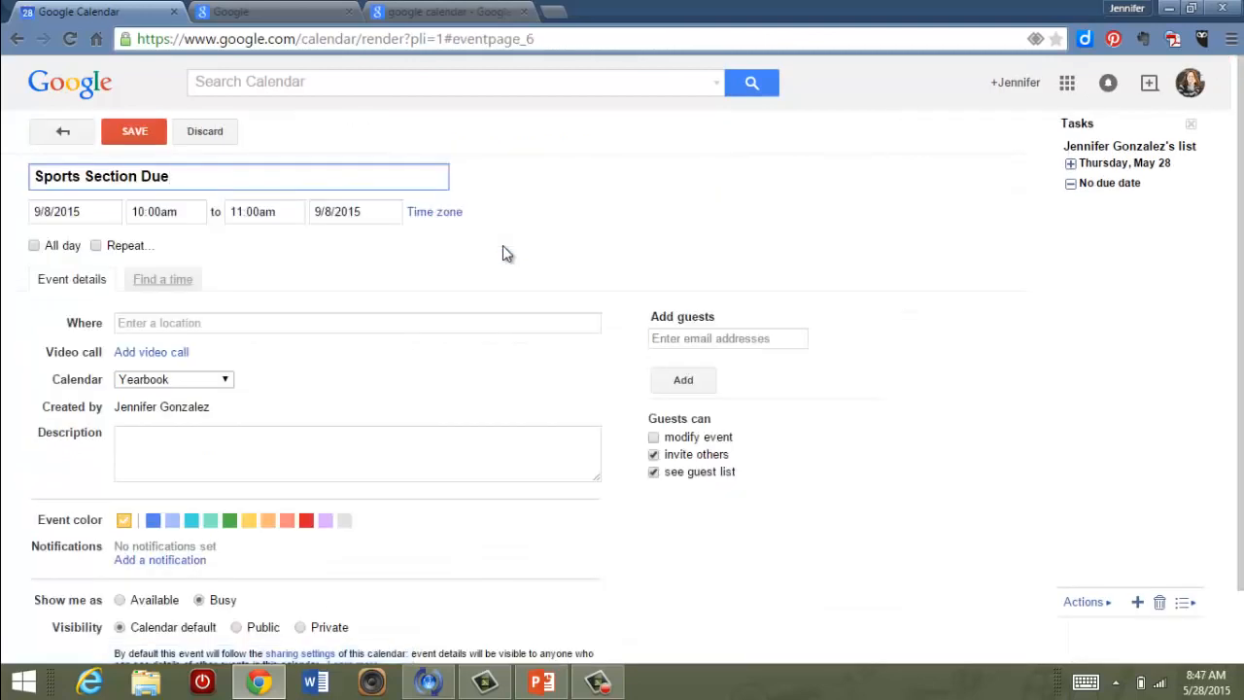
click(33, 245)
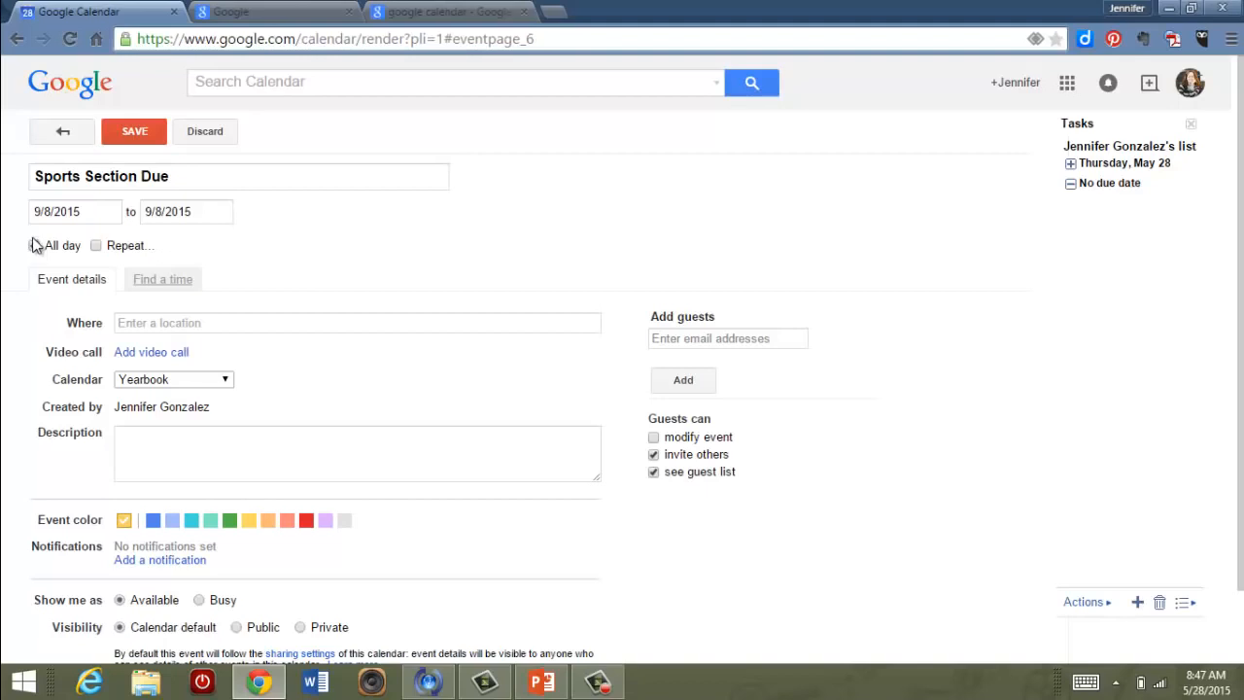
click(113, 141)
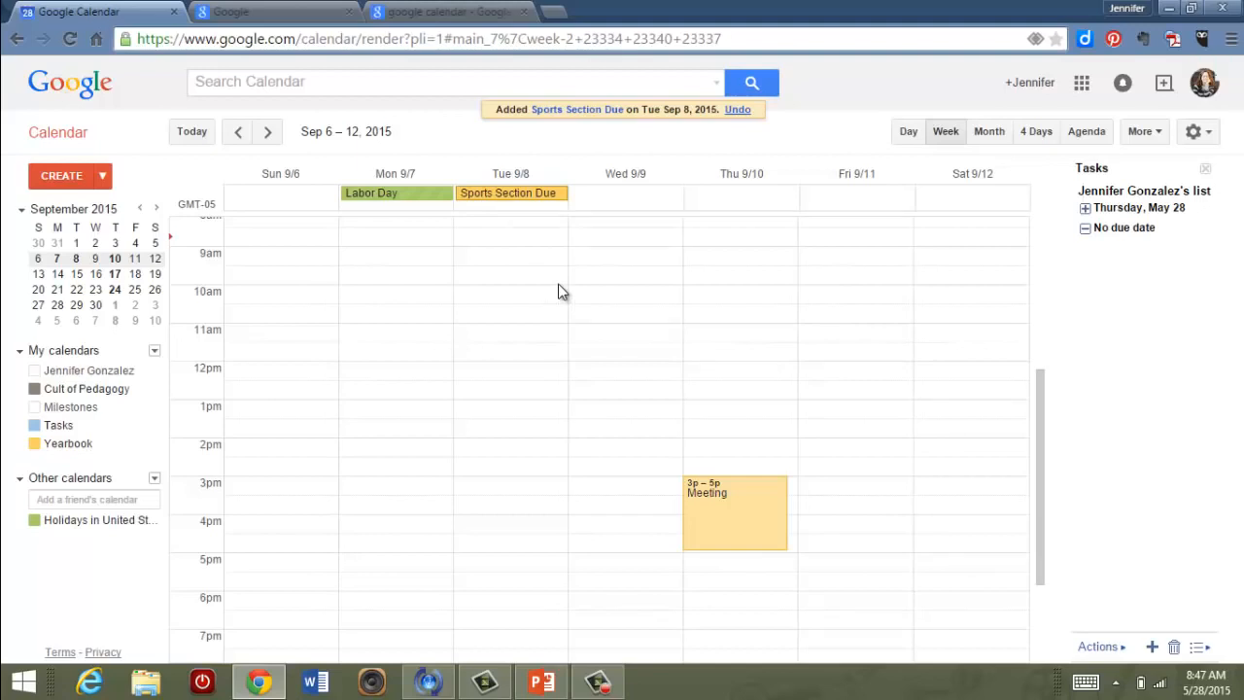
click(562, 342)
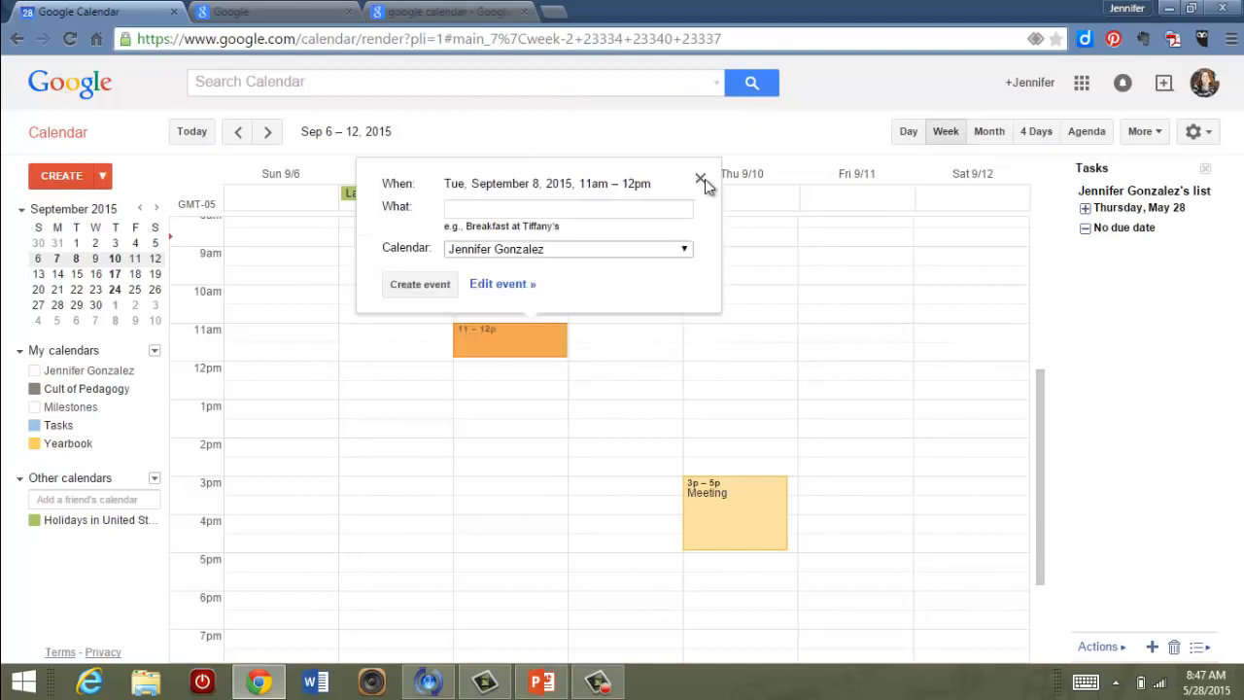
click(701, 181)
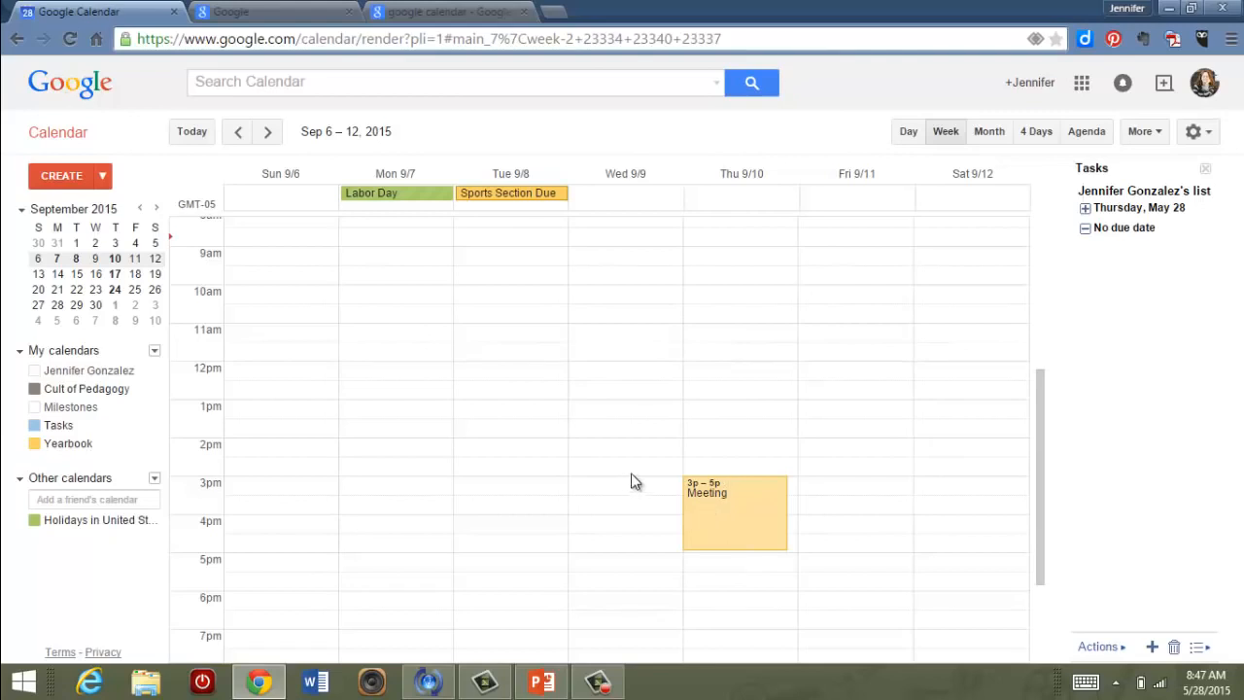
Add a "Meet with Vendor" event on Friday, September 11, from 1pm to 2pm to the Yearbook calendar
click(841, 423)
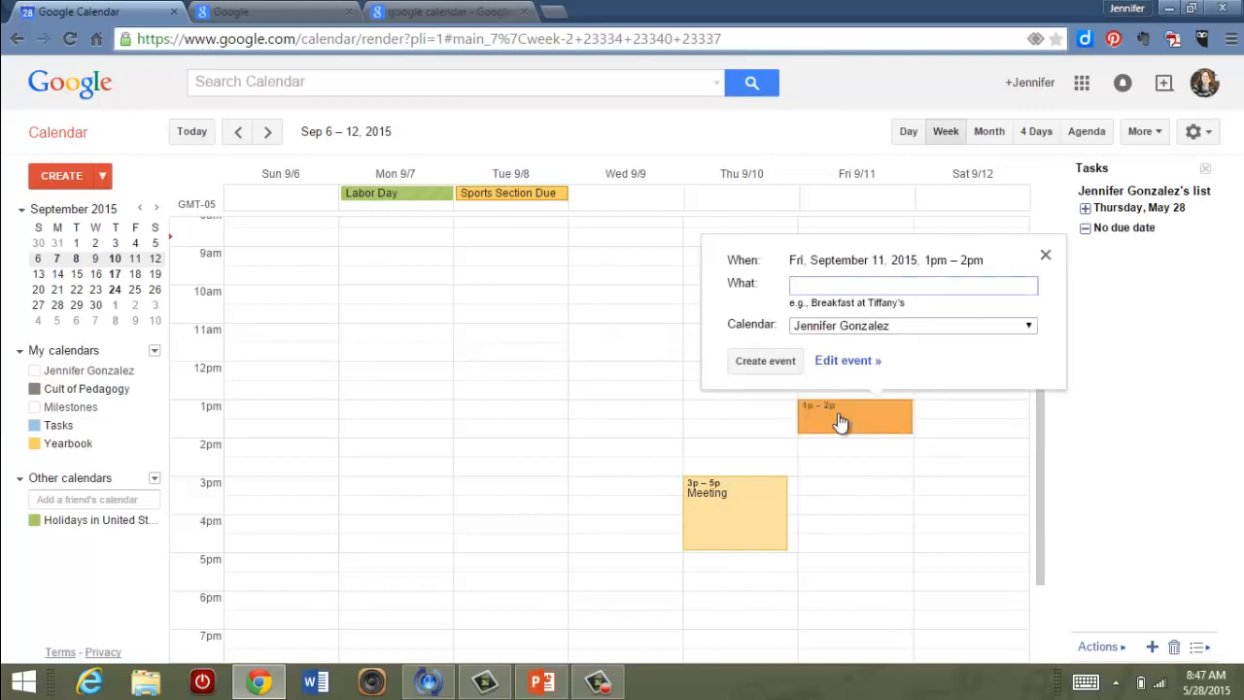
text(Meet with Vendor)
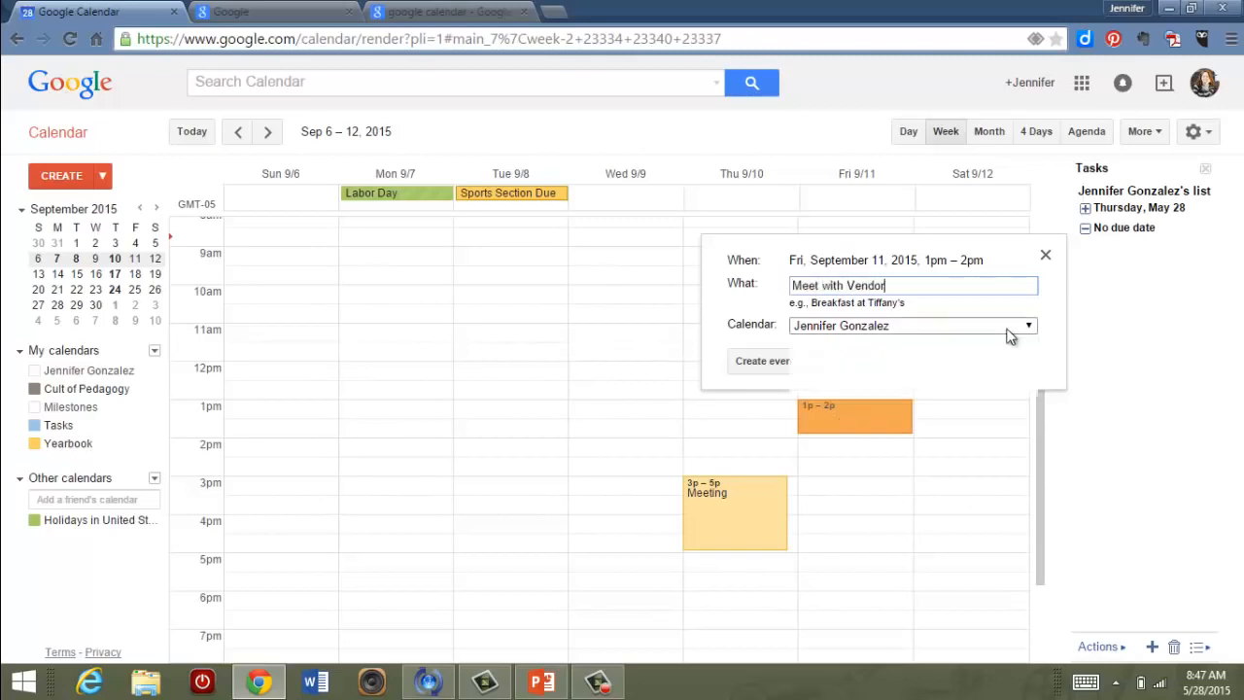
click(1003, 328)
click(865, 387)
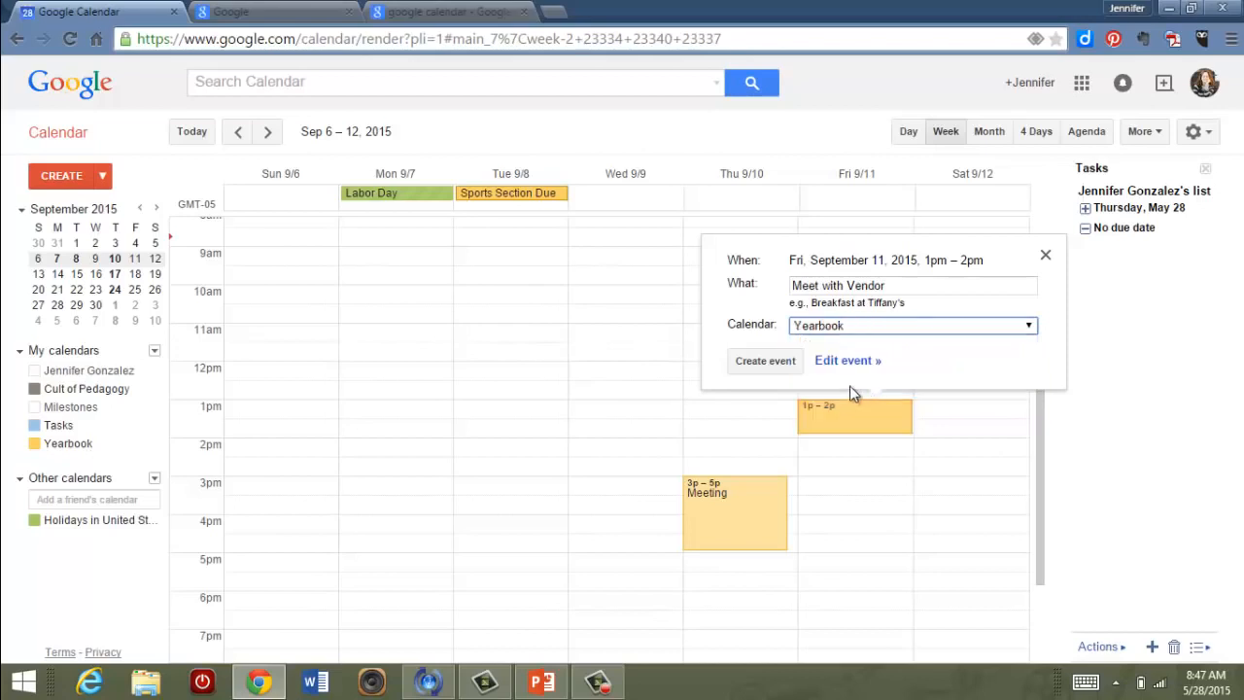
click(763, 363)
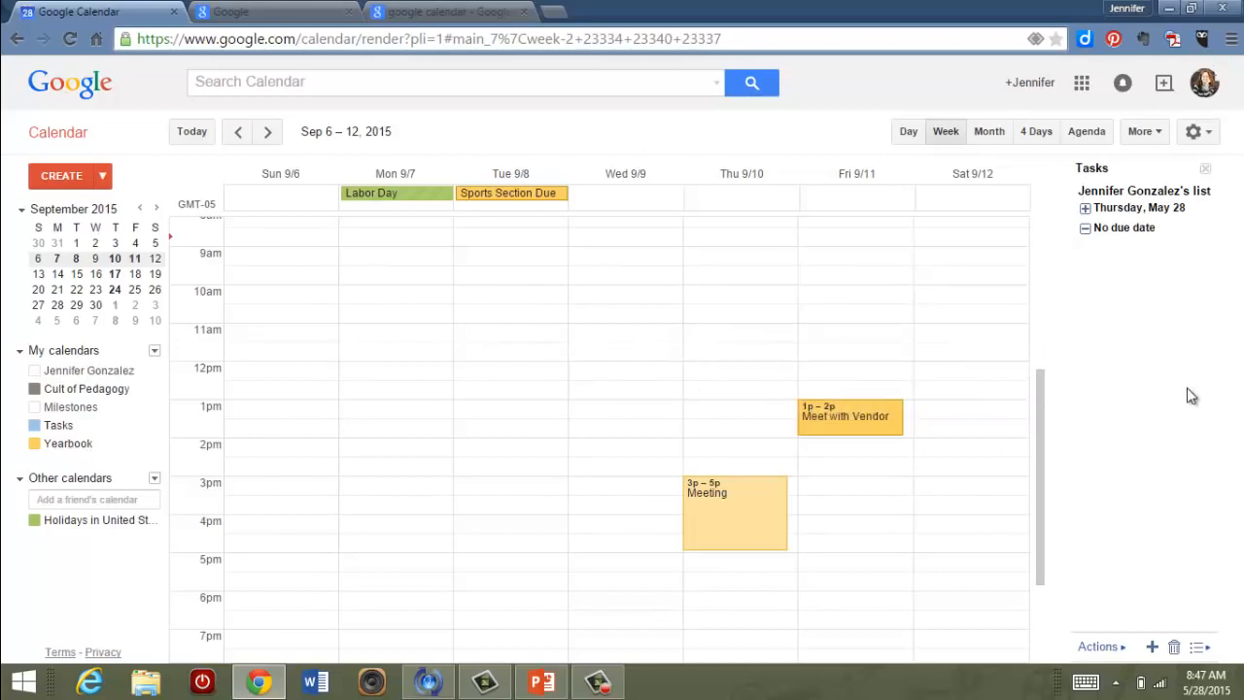
Hide the Yearbook and United States holidays calendars, and show both again
click(65, 446)
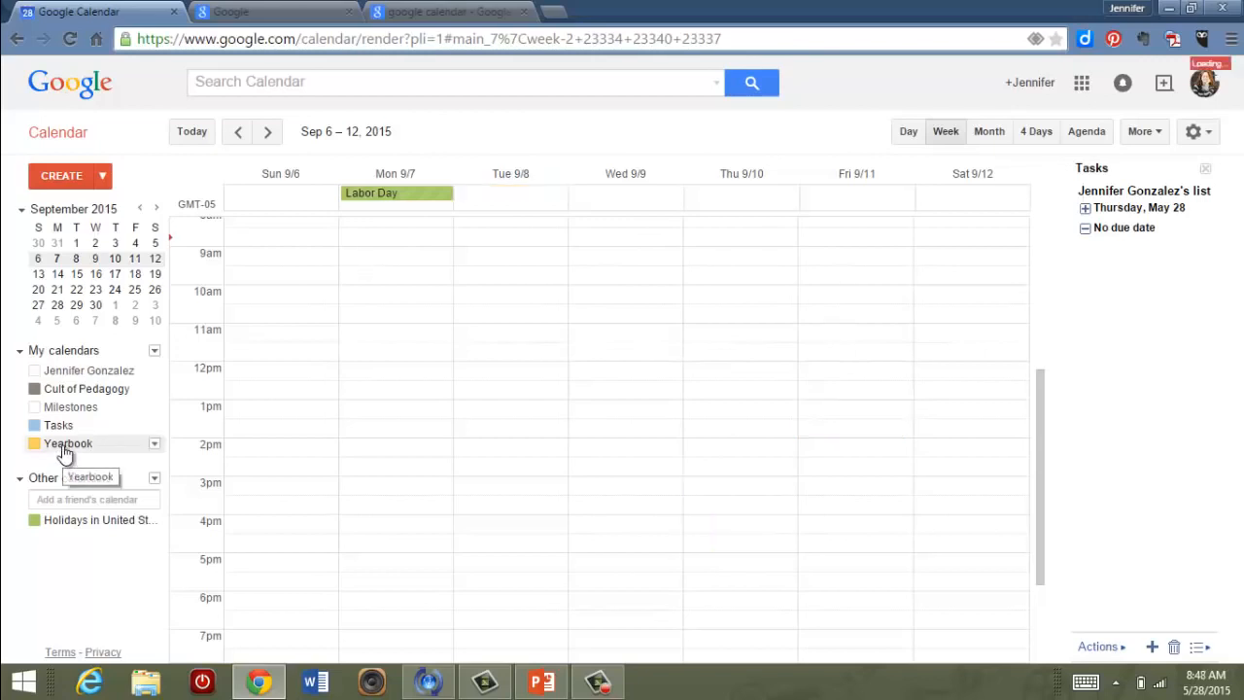
click(77, 530)
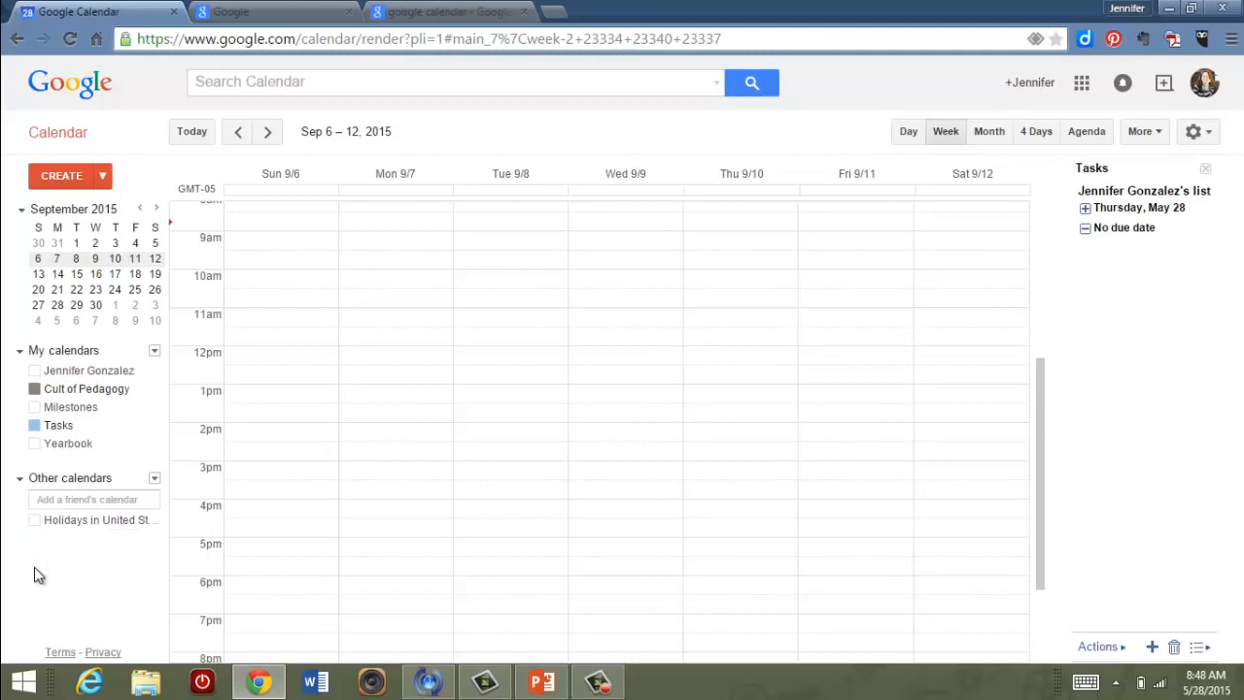
click(77, 517)
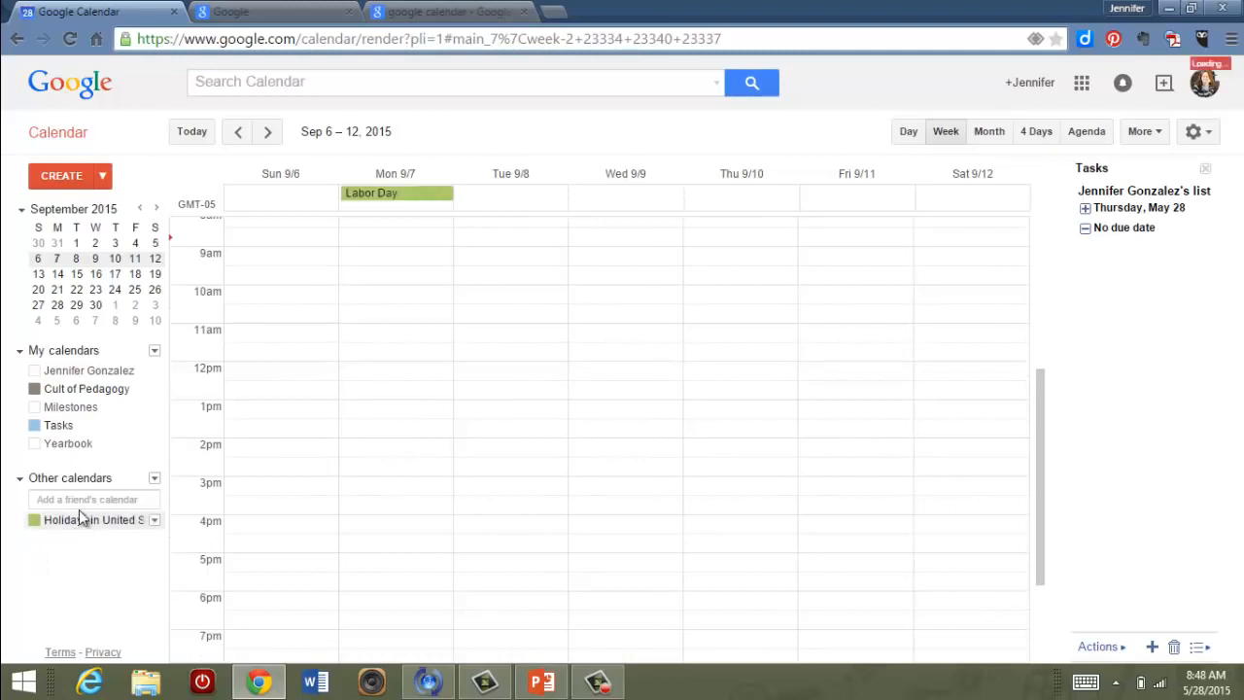
click(62, 446)
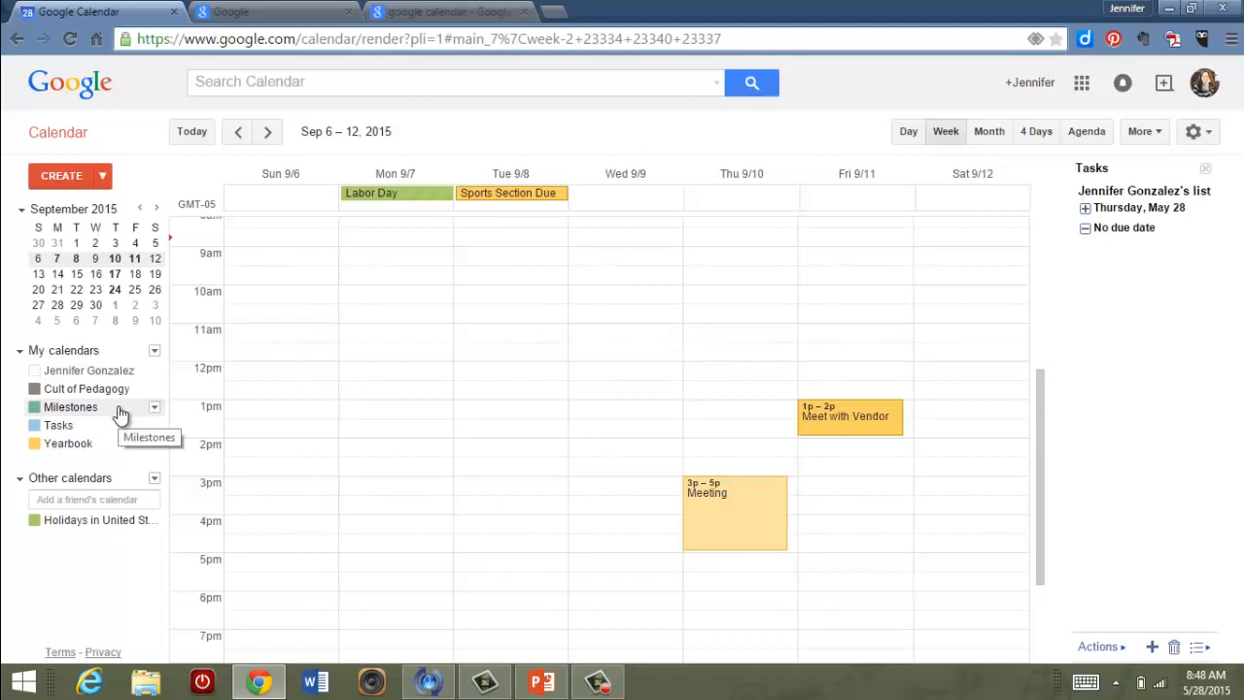
Hide the Milestones calendar and show the account owner's personal calendar
click(118, 413)
click(106, 374)
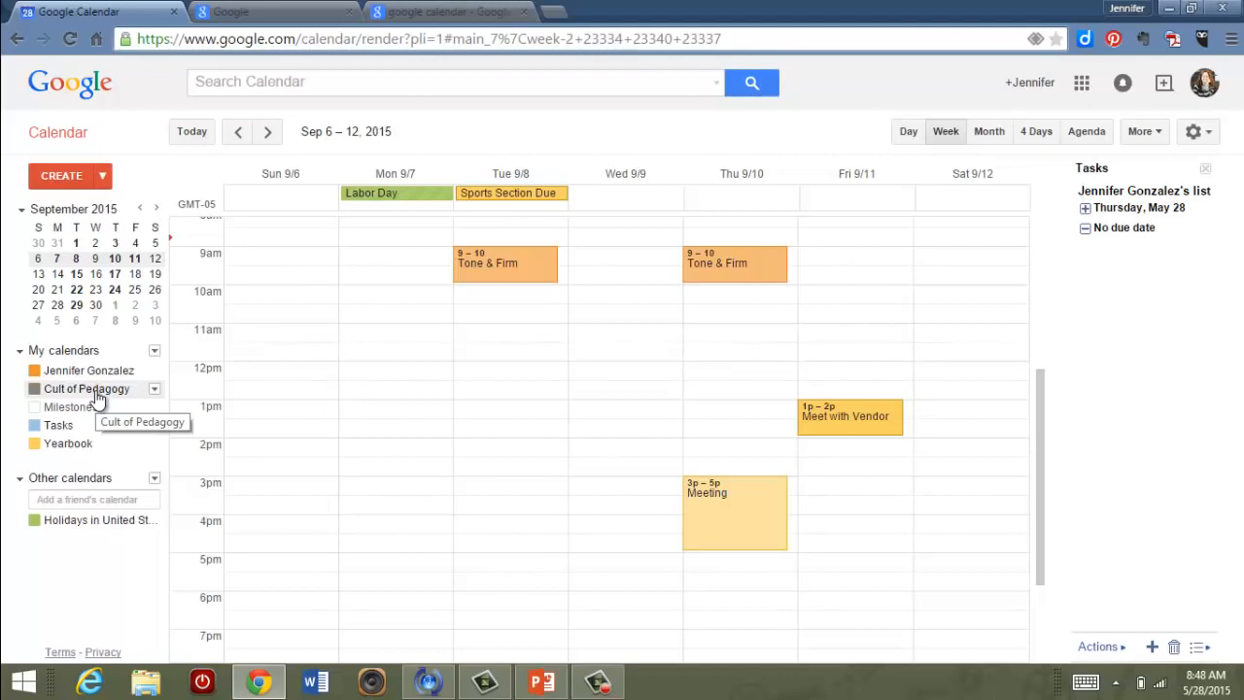
Add an all-day "New Post" event on Wednesday, September 9 to the Cult of Pedagogy calendar, and show the Milestones calendar
click(619, 192)
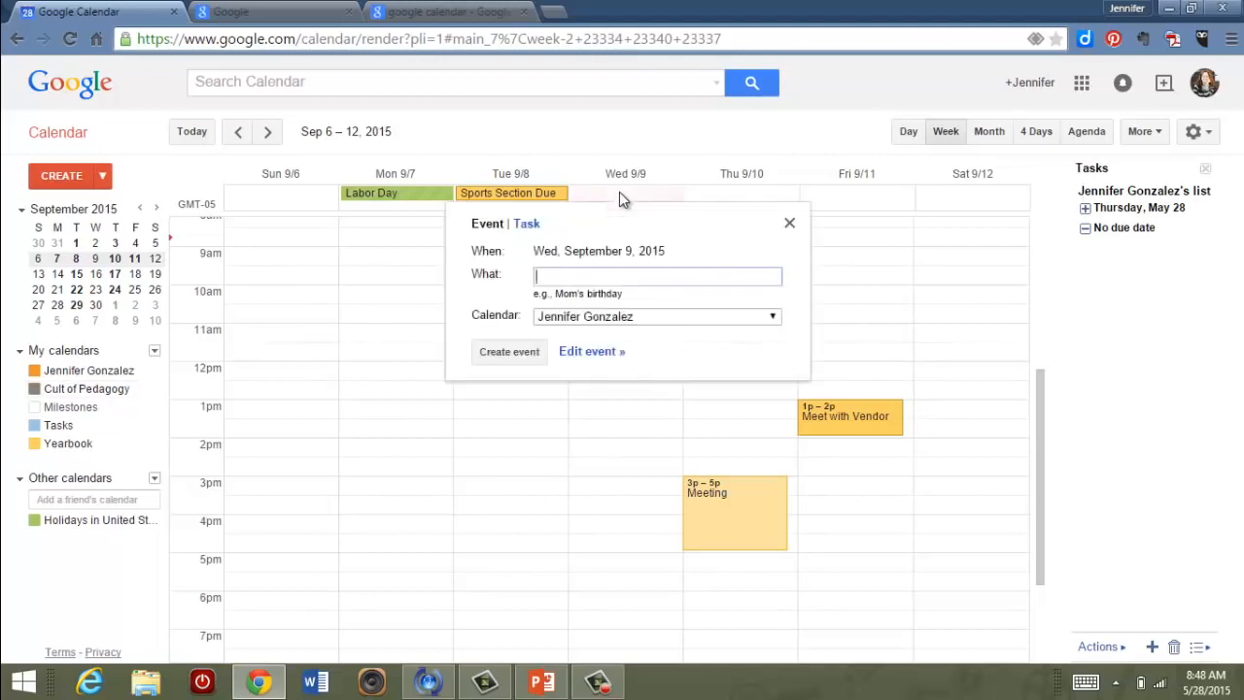
text(New Post)
click(766, 319)
click(693, 346)
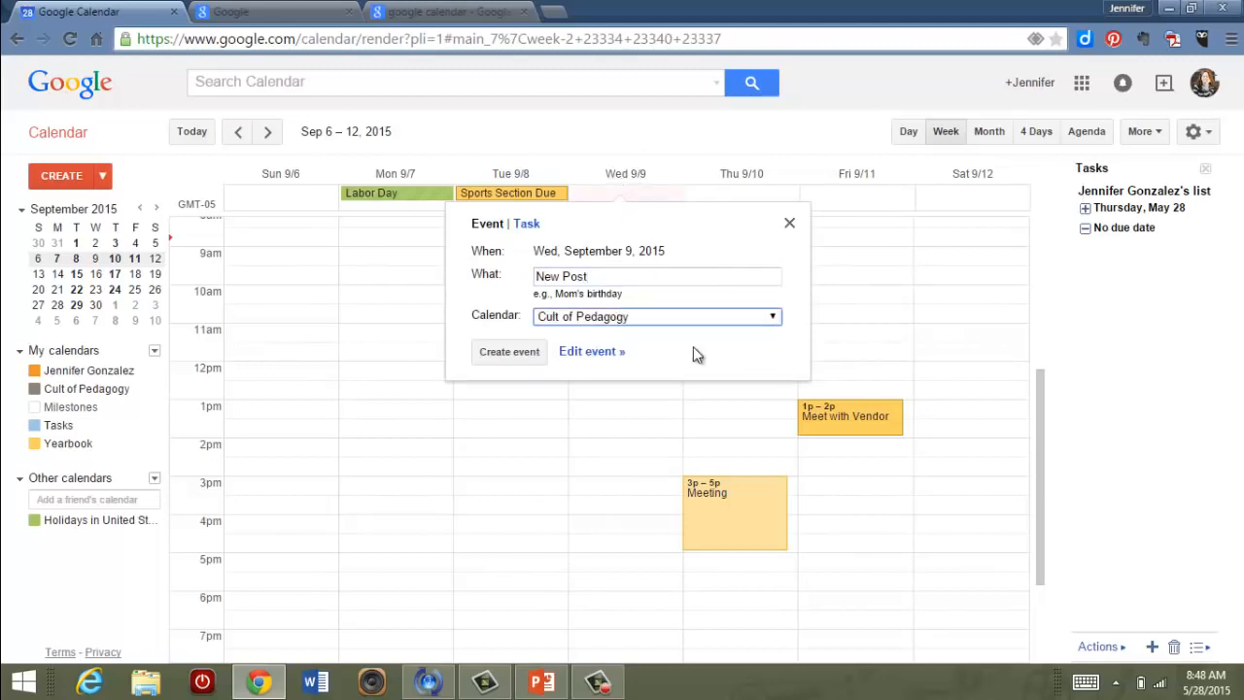
click(509, 352)
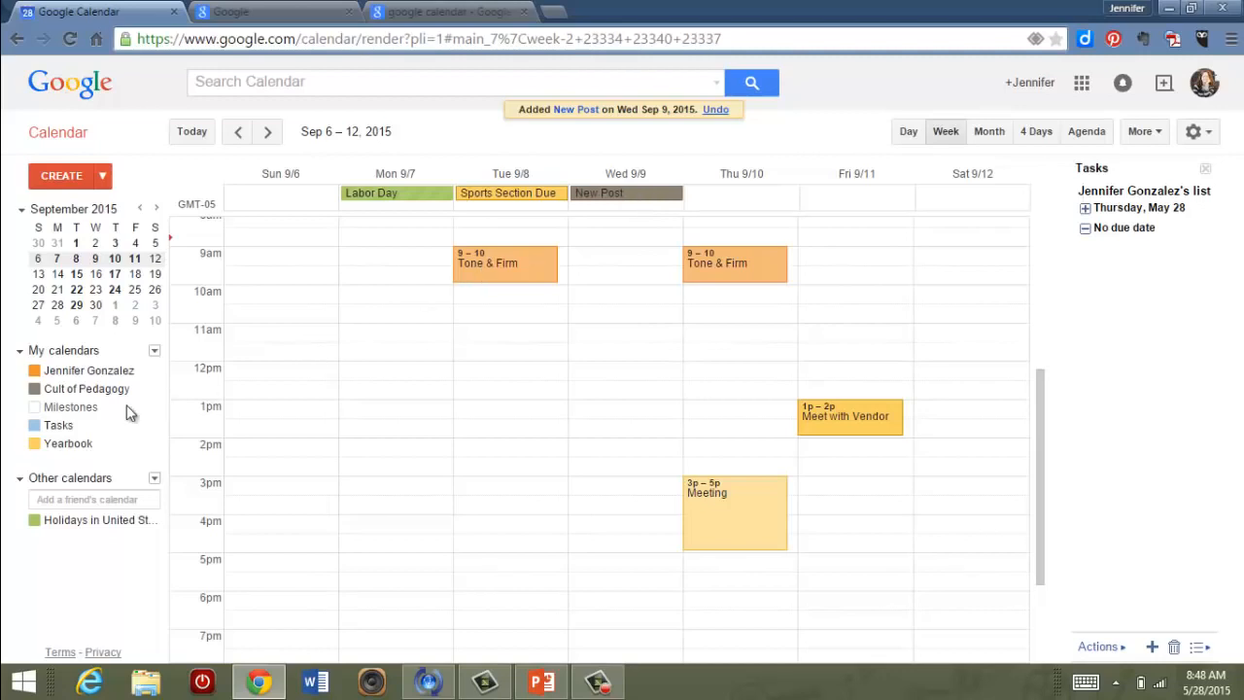
click(68, 416)
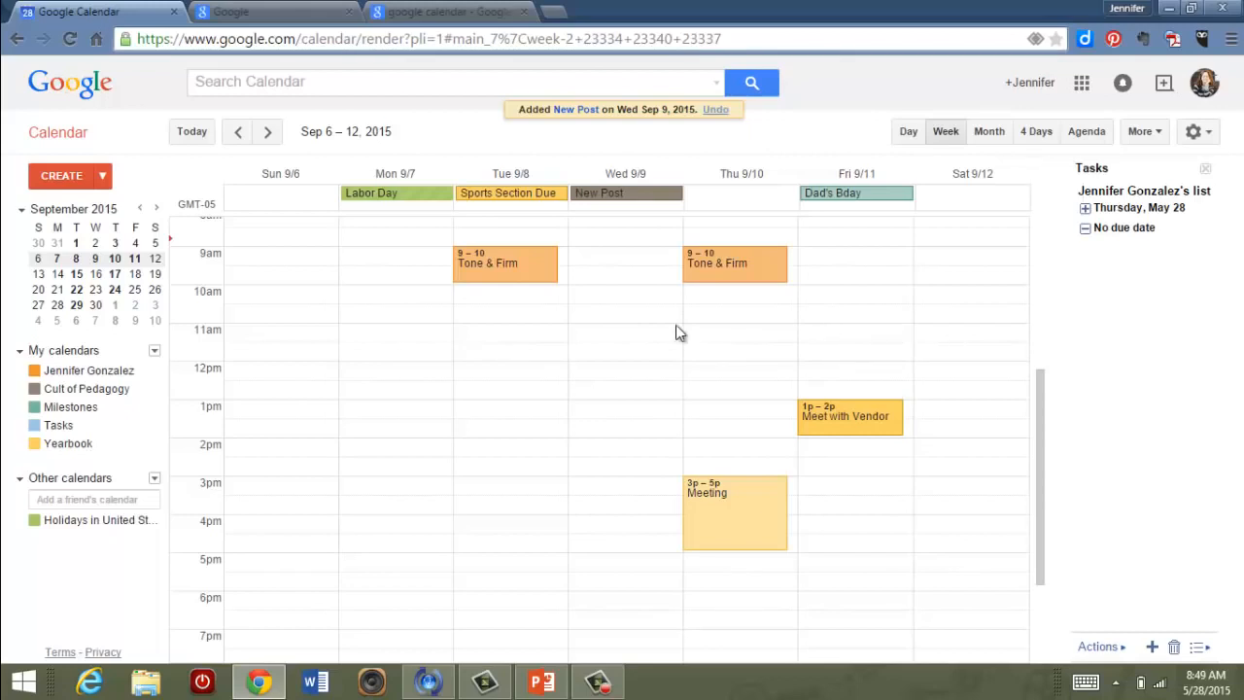
Add a 12pm–1pm "Skype Call" event on Monday, September 7 to the Cult of Pedagogy calendar, and move it to Tuesday, September 8
click(392, 377)
text(Sky)
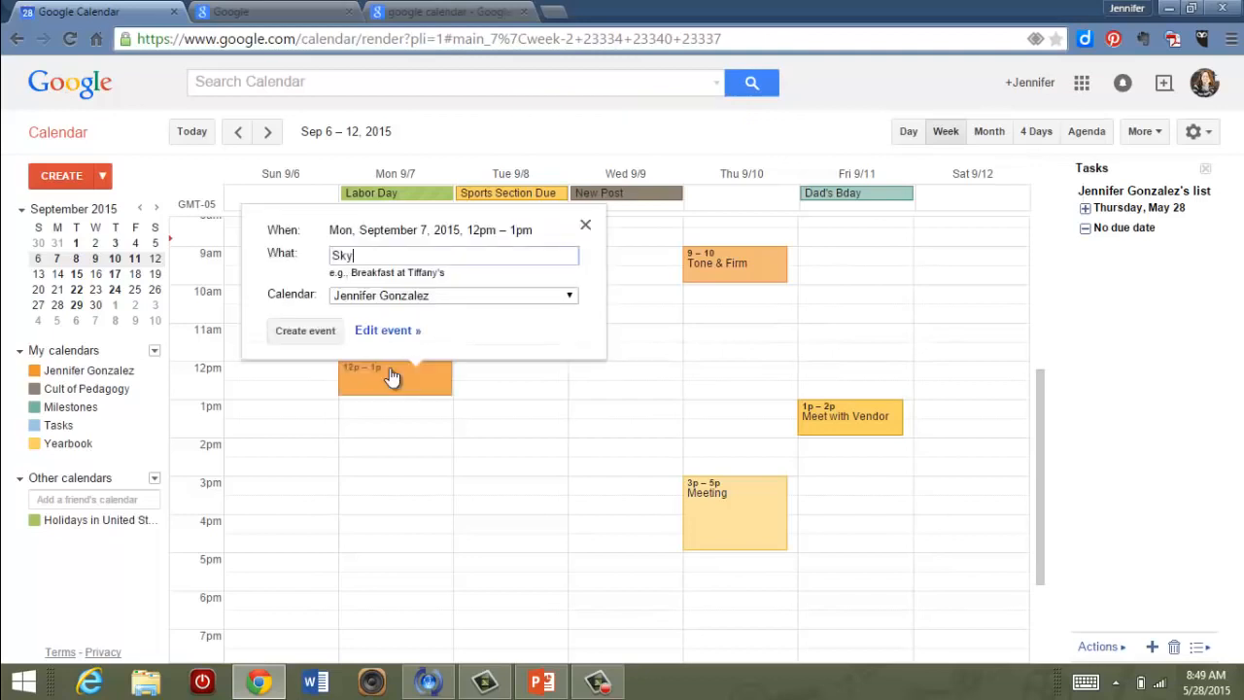
text(pe Call)
click(534, 297)
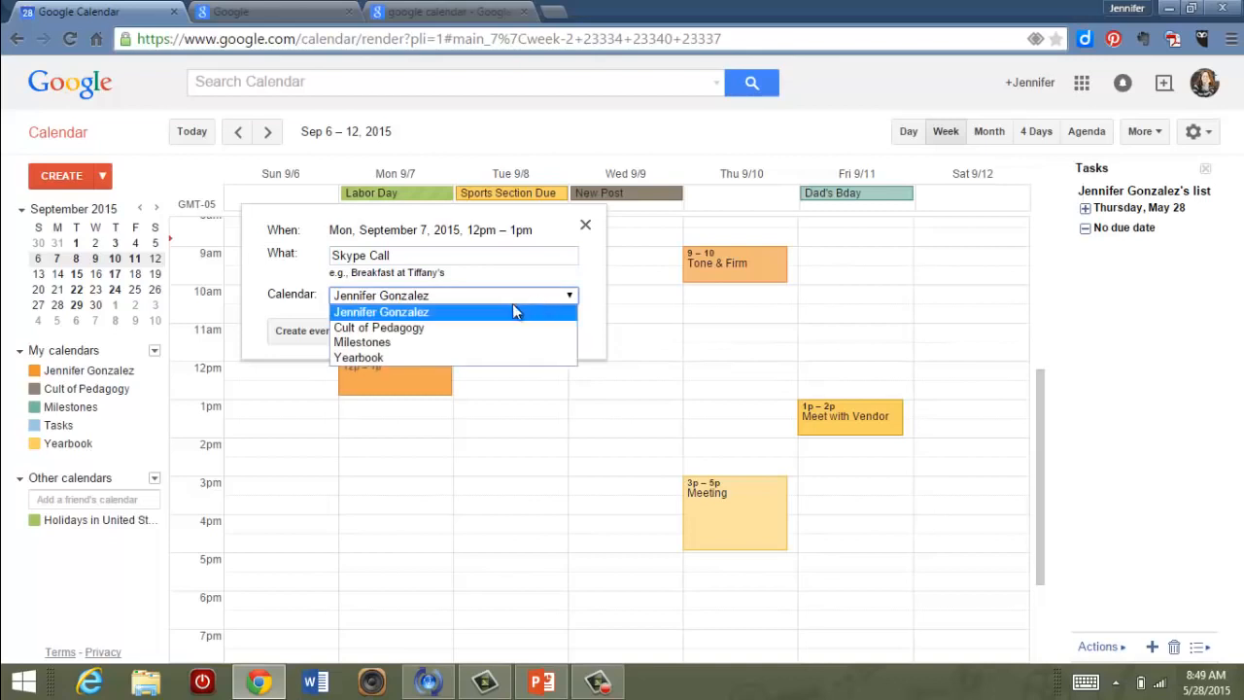
click(489, 327)
click(323, 333)
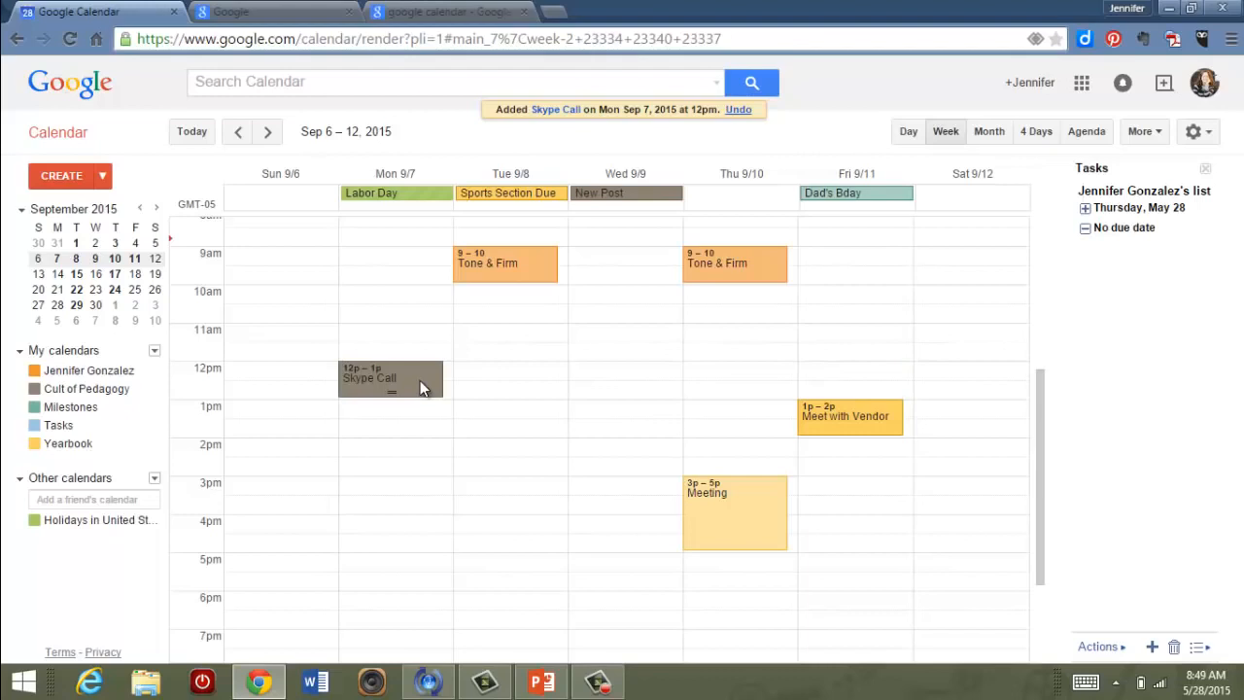
drag(425, 383, 471, 389)
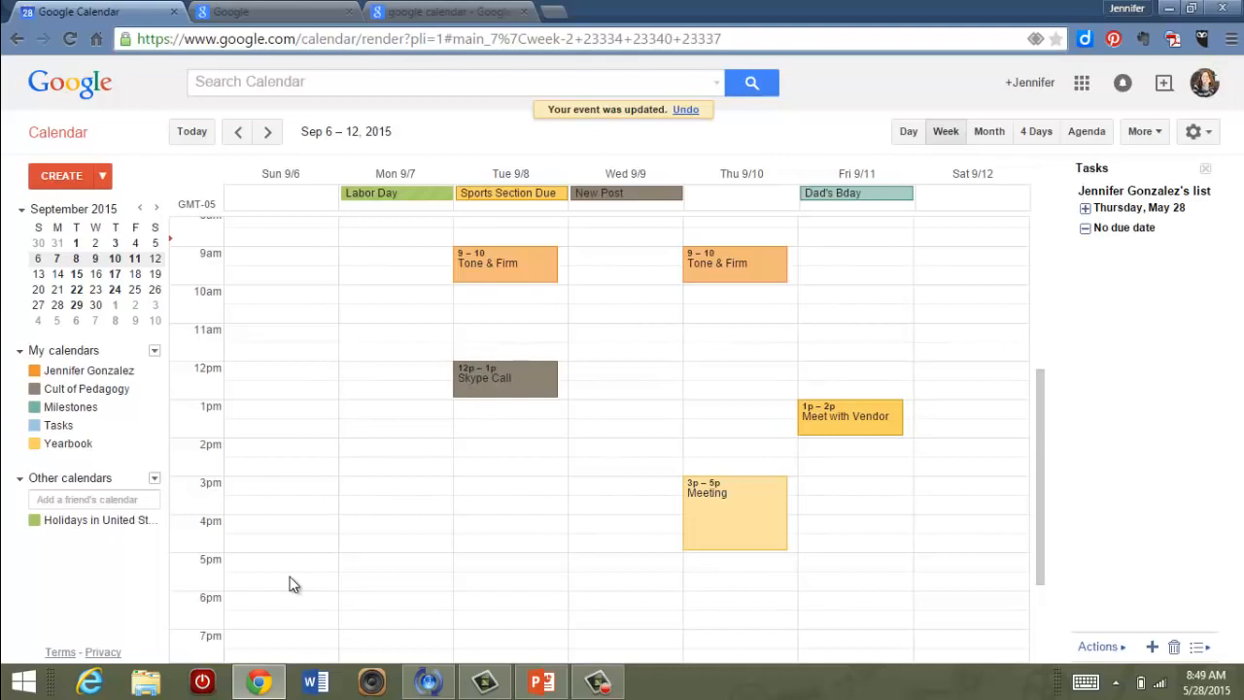
Hide the United States holidays, Yearbook, personal and Milestones calendars
click(83, 526)
click(68, 446)
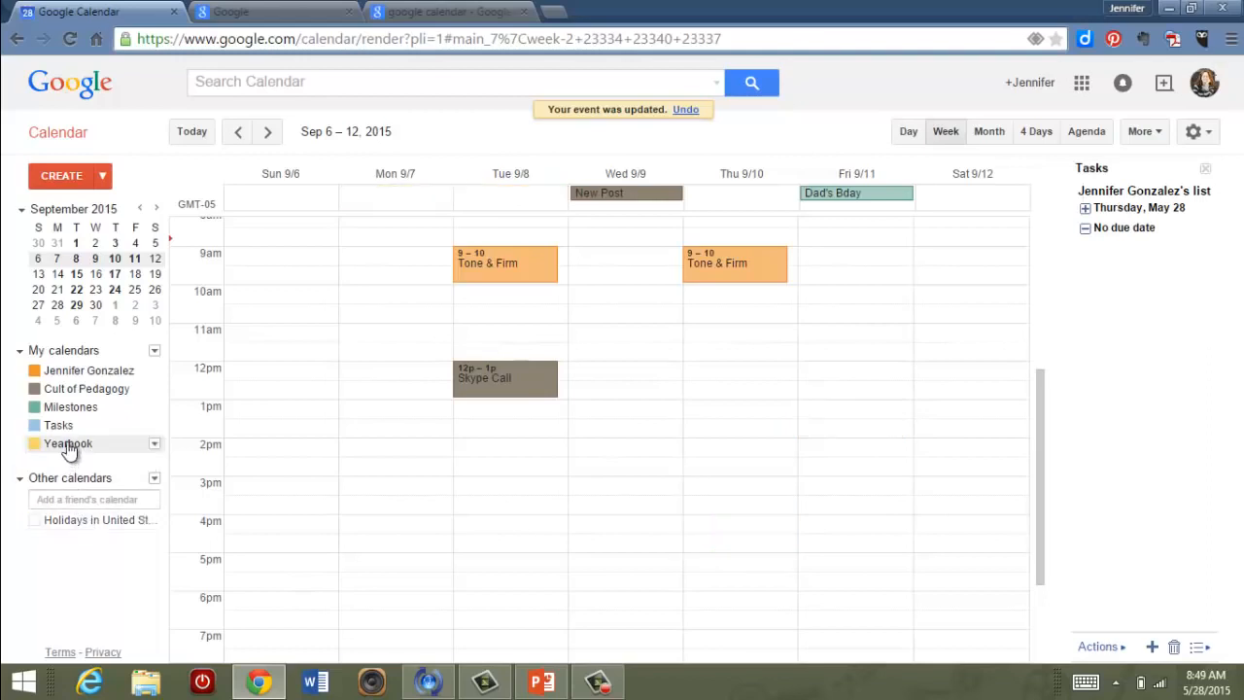
click(93, 374)
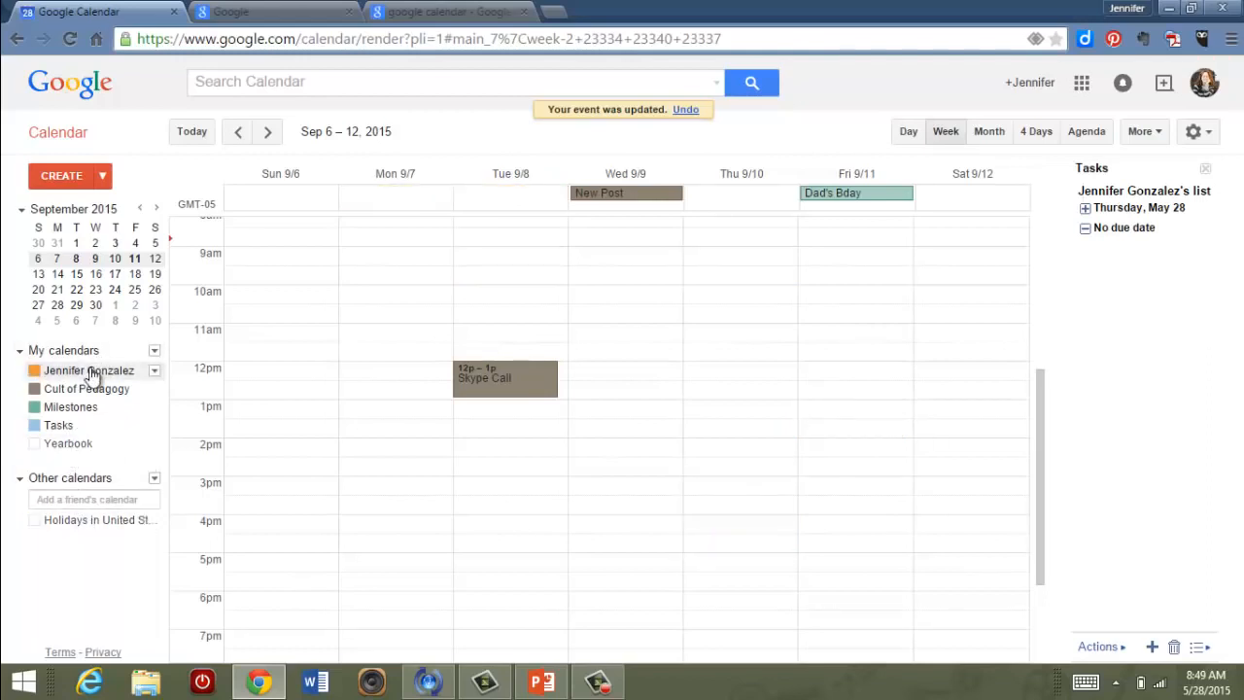
click(80, 413)
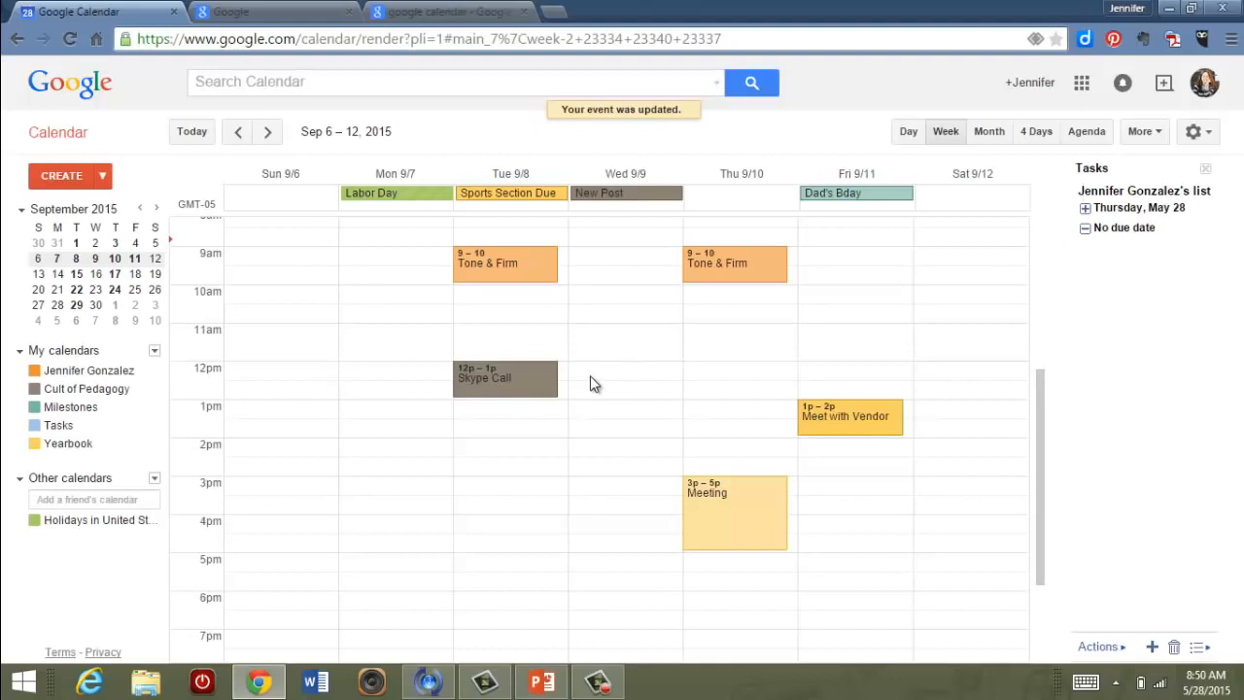
Create a "Goodwill Drop" task due Thursday, September 10, 2015
click(731, 198)
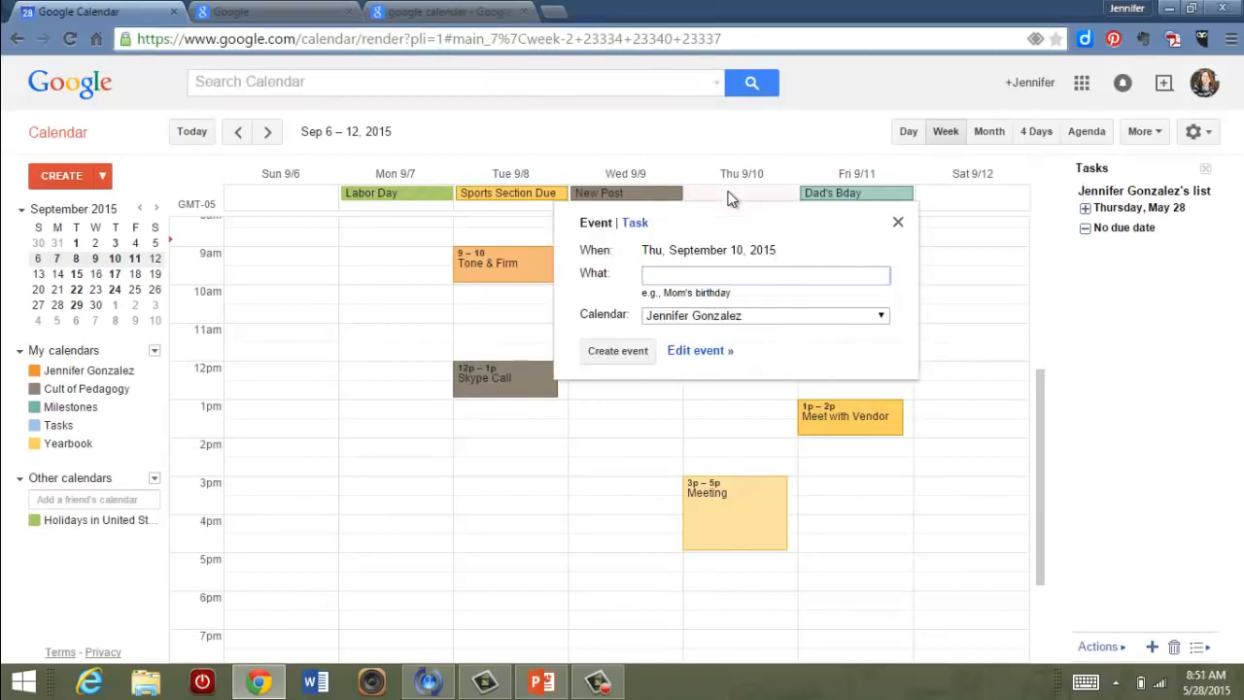
text(Good)
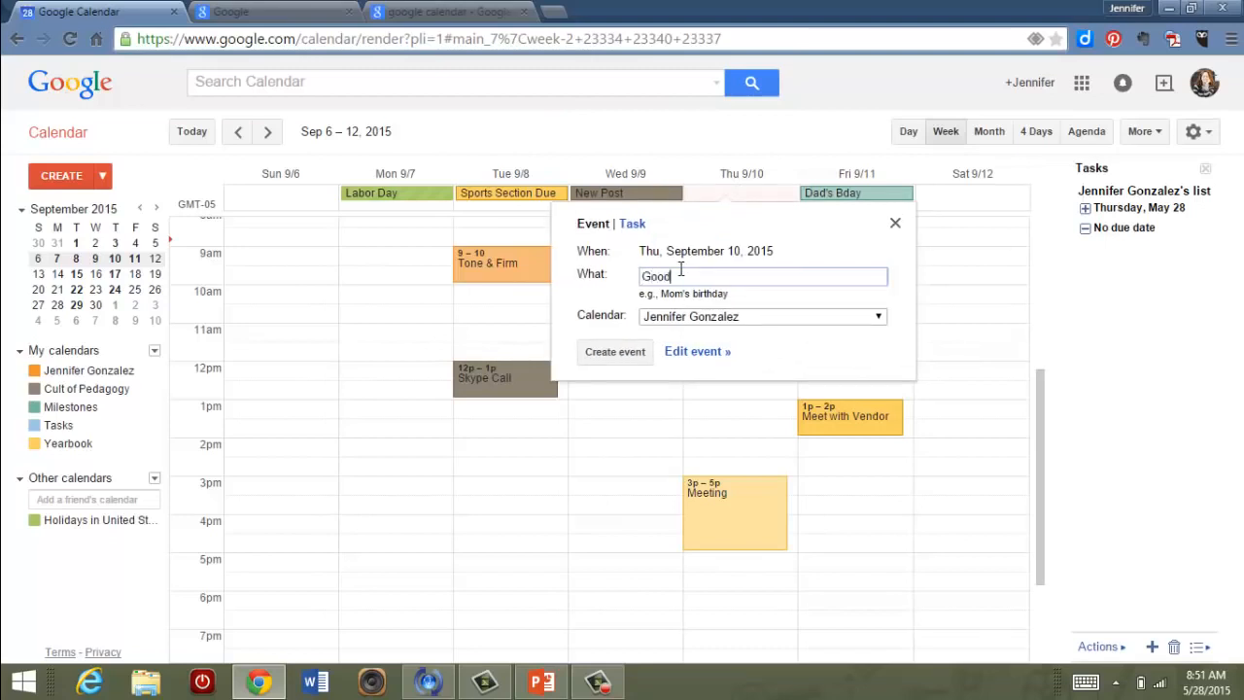
text(will Drop)
click(631, 224)
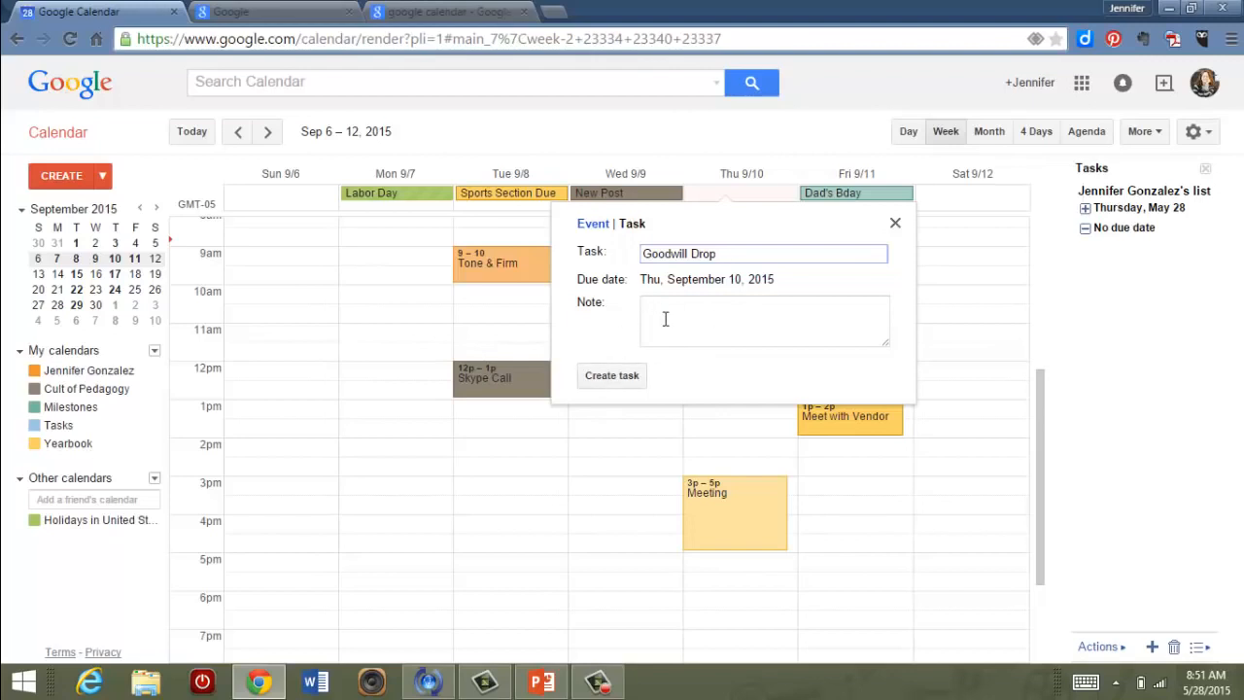
click(627, 376)
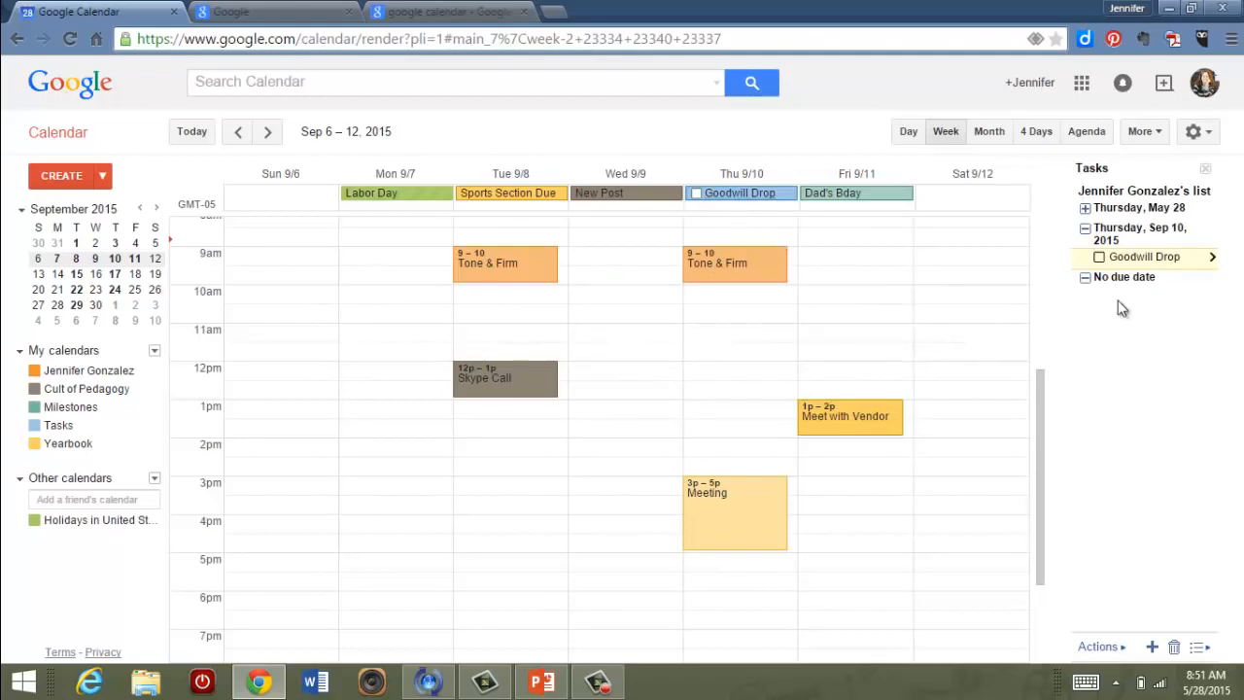
Hide the task list and show it again, and move the "Goodwill Drop" task to Friday, September 11
click(1207, 170)
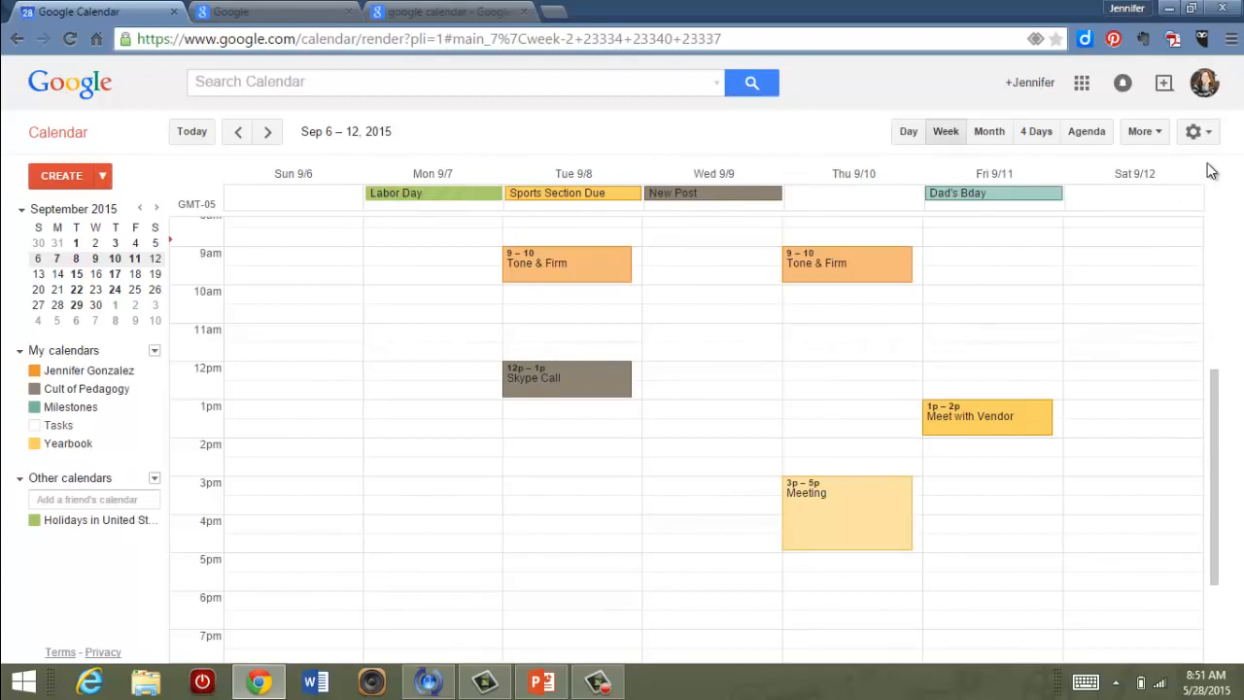
click(60, 428)
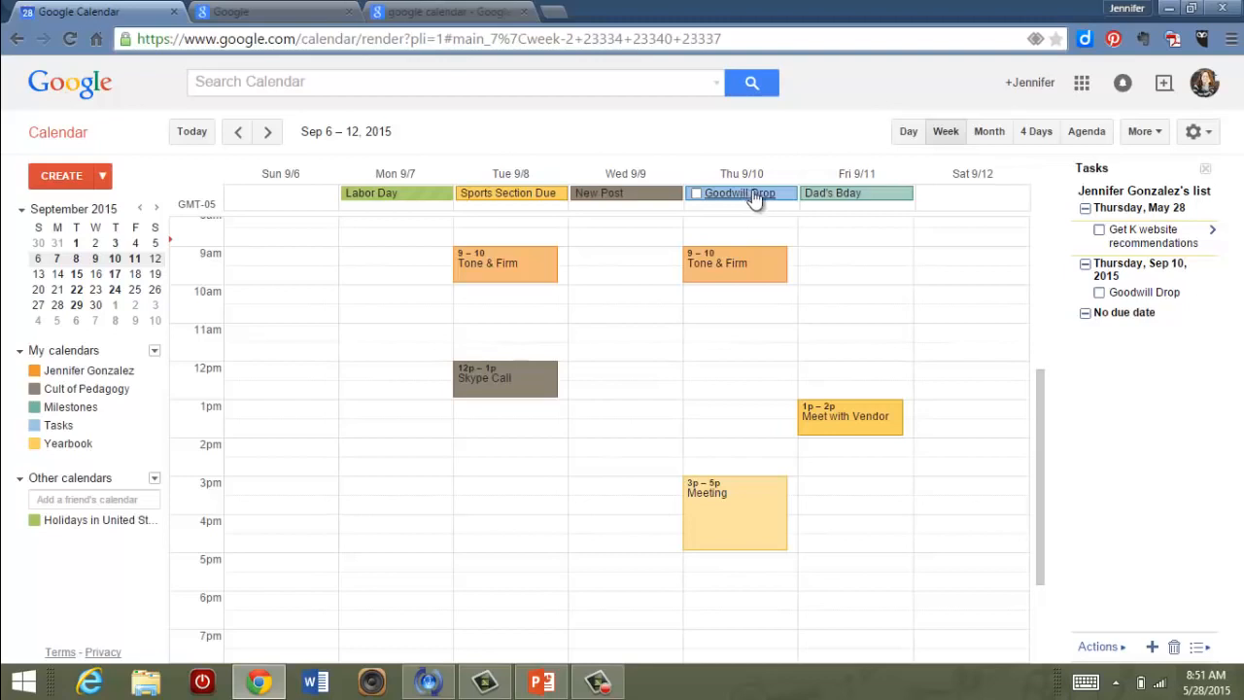
drag(747, 199, 812, 211)
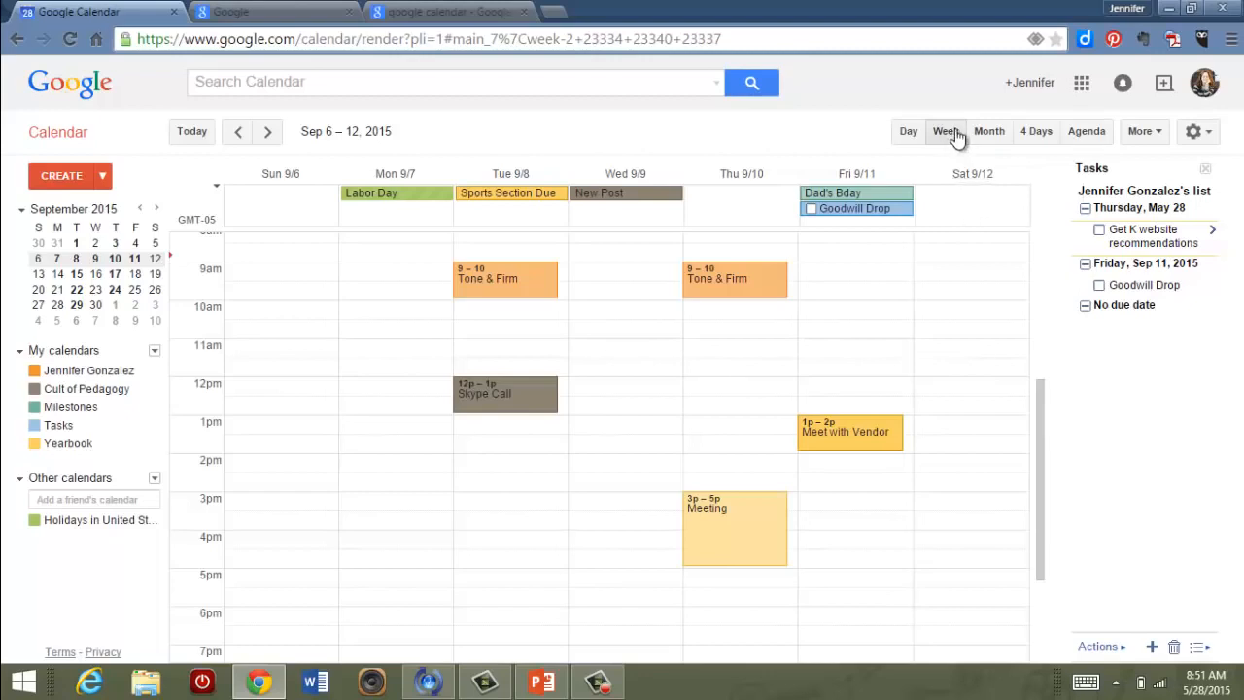
View the calendar by month, four days, day and agenda, and return to the week view
click(988, 132)
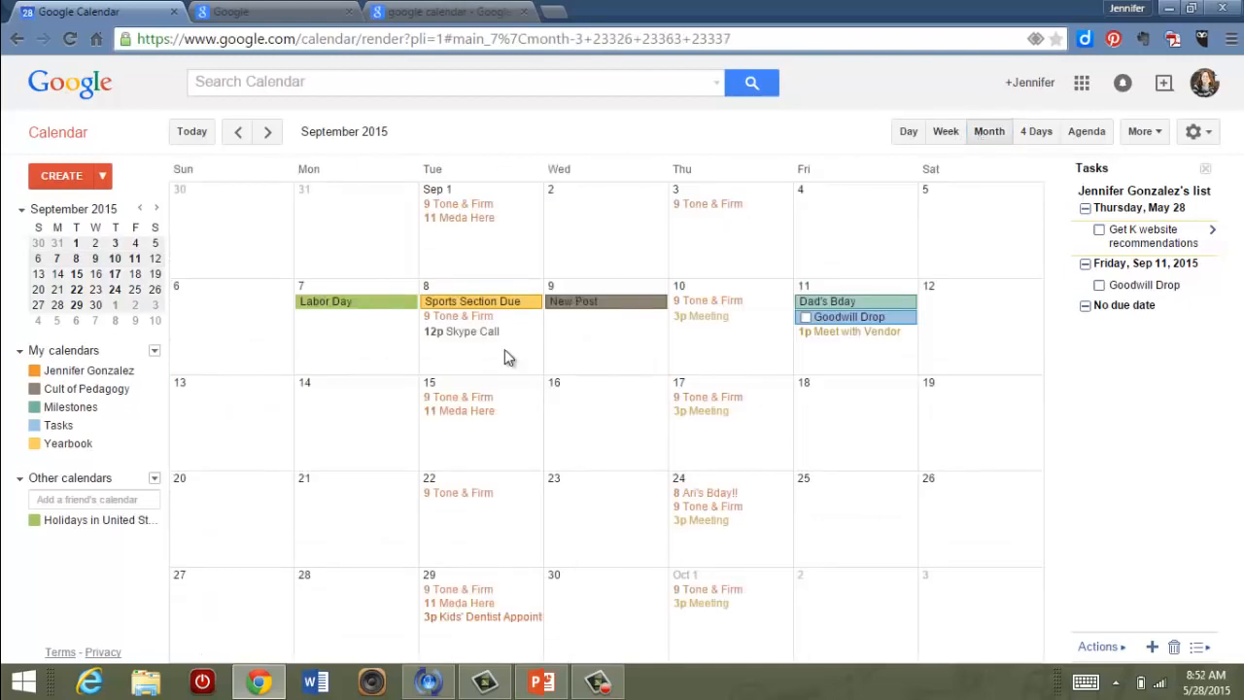
click(1035, 134)
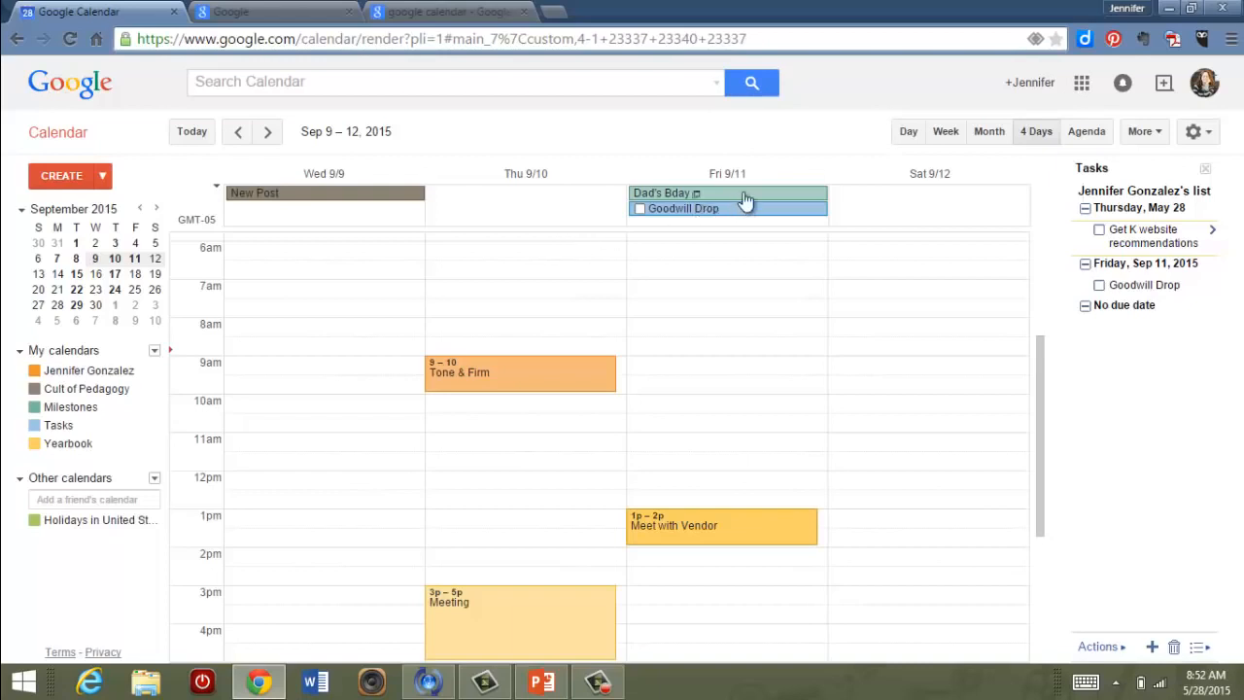
click(908, 134)
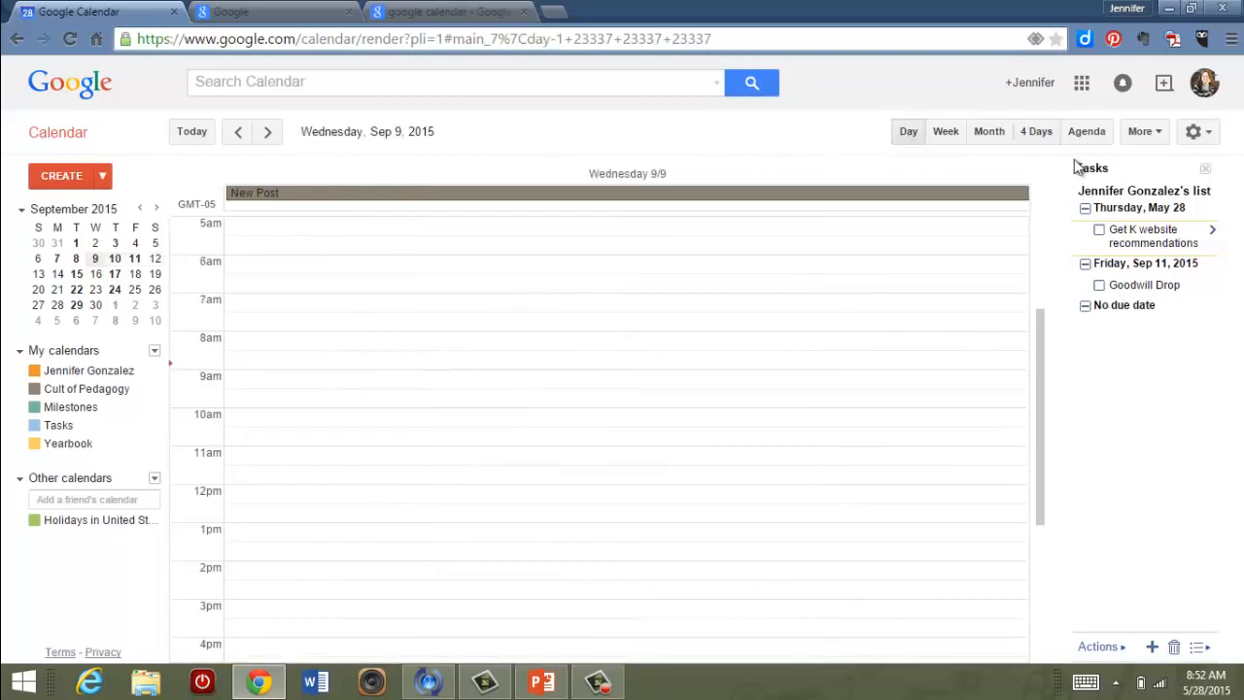
click(1092, 136)
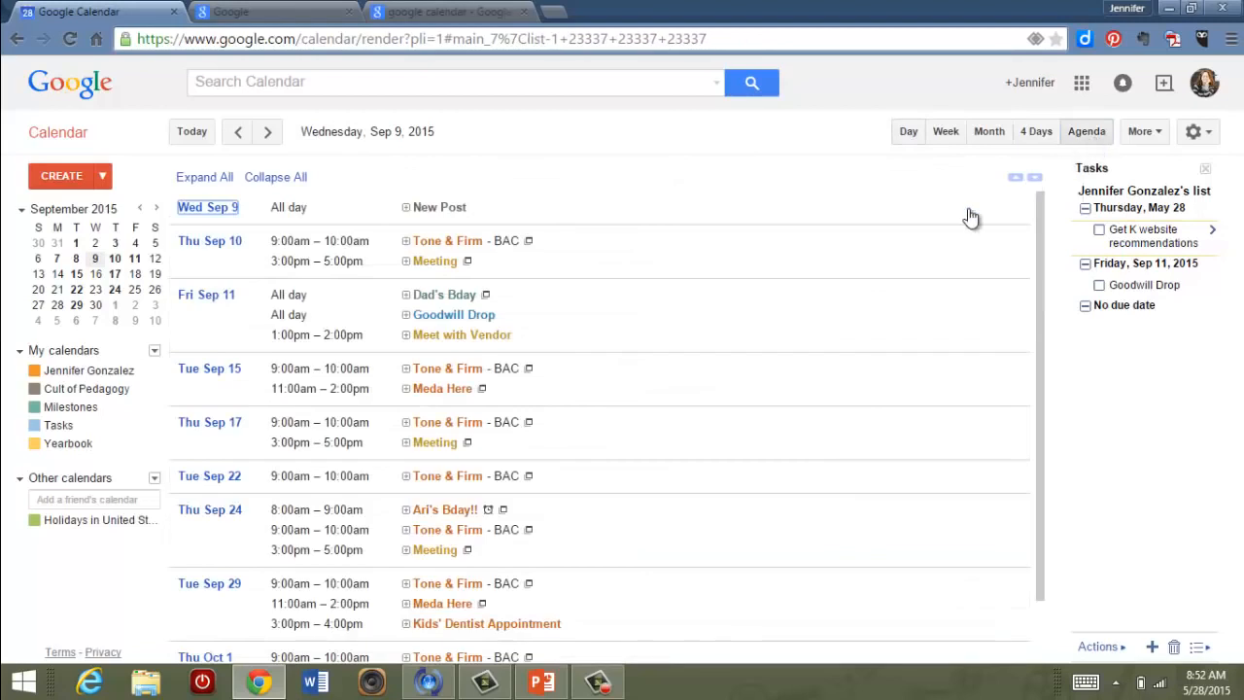
scroll(786, 320, down, 3)
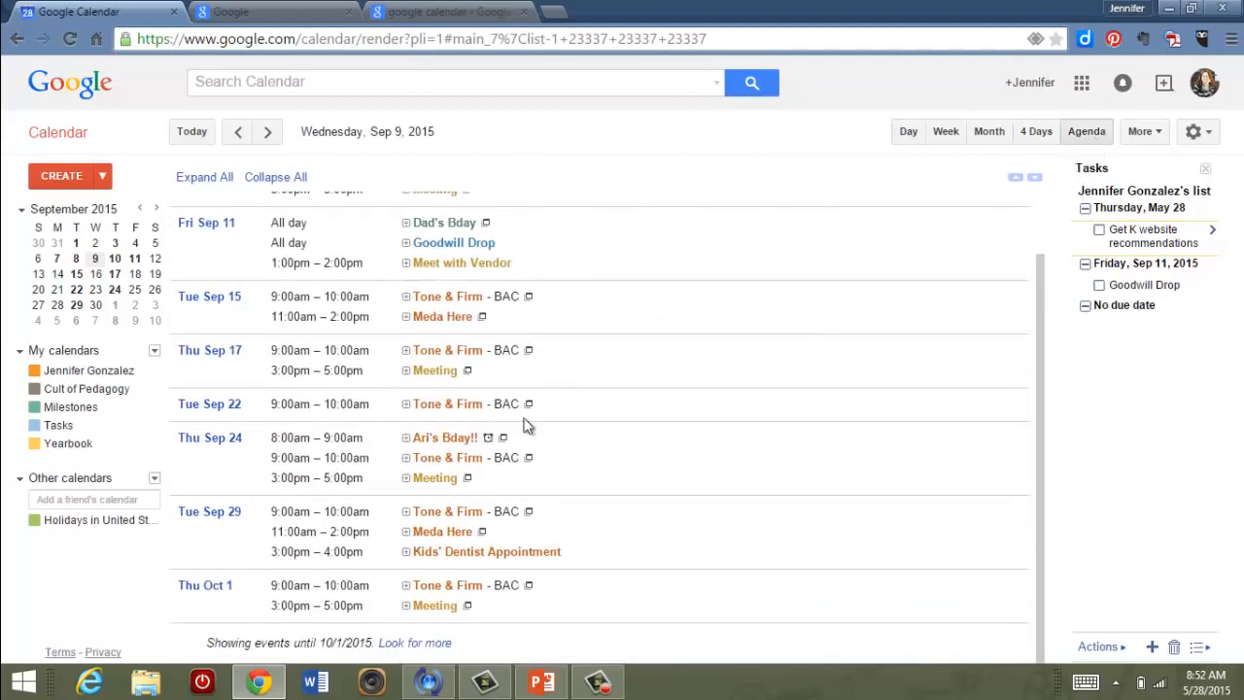
click(952, 129)
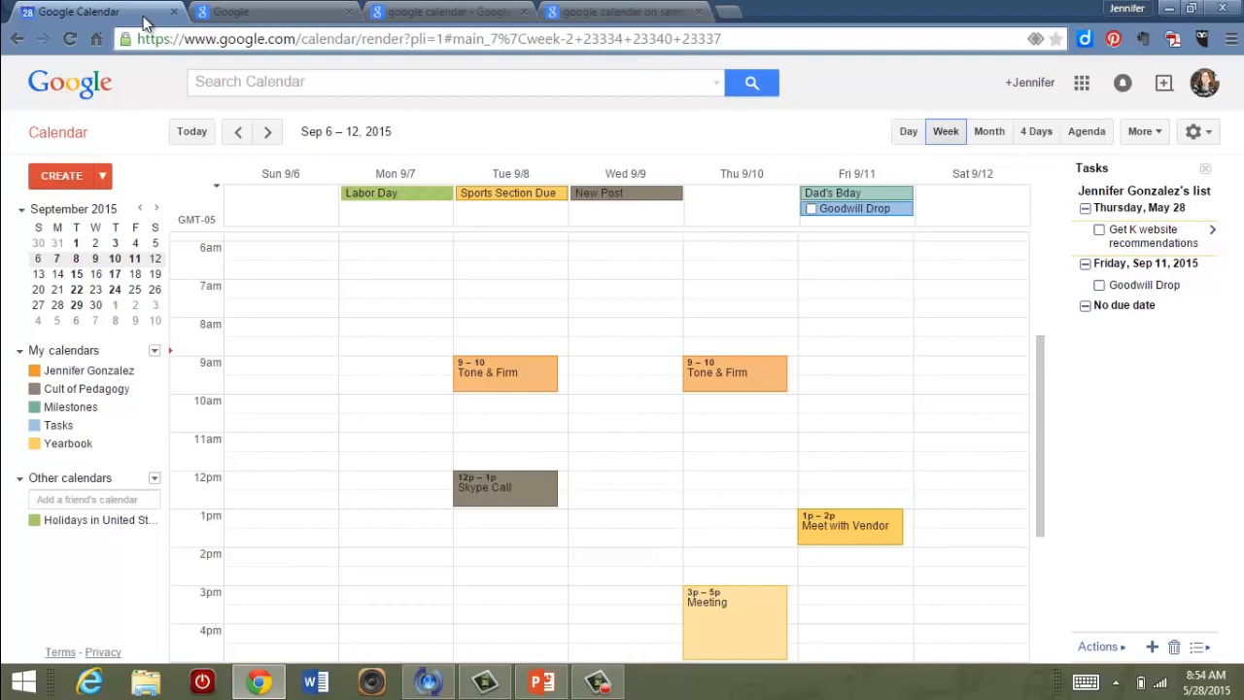
Open the "Dad's Bday" event on Friday, September 11 for editing and add an email notification
click(890, 199)
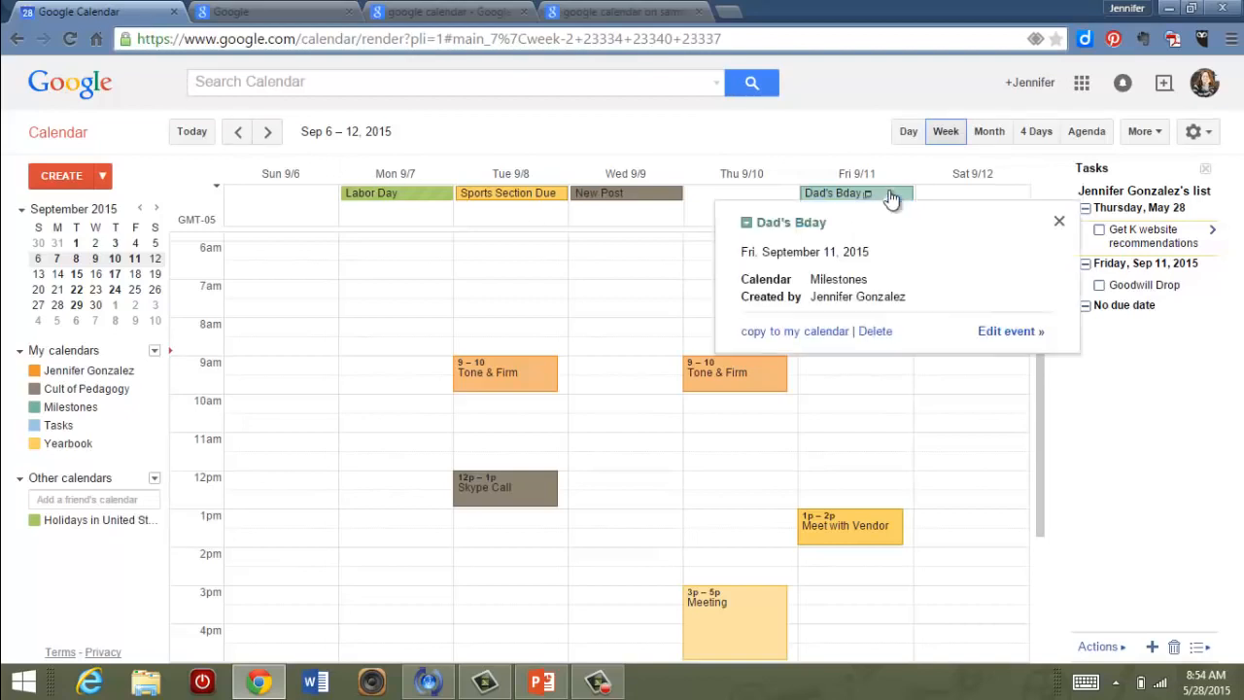
click(1020, 333)
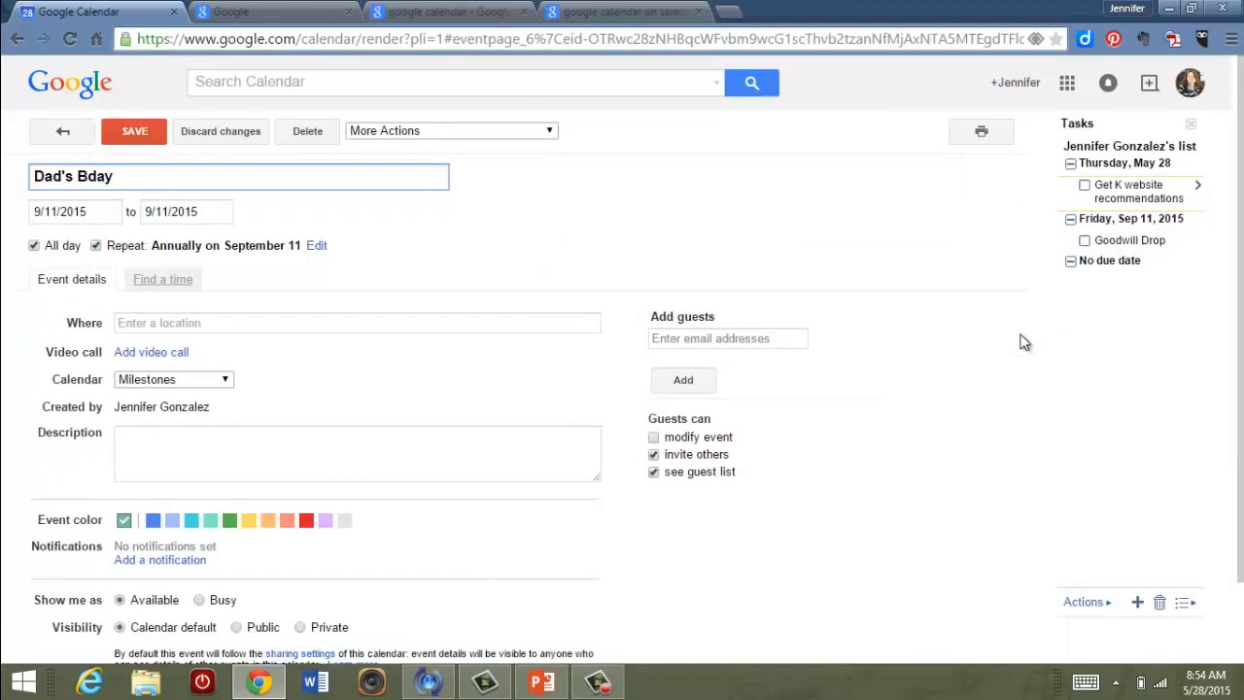
scroll(207, 331, down, 1)
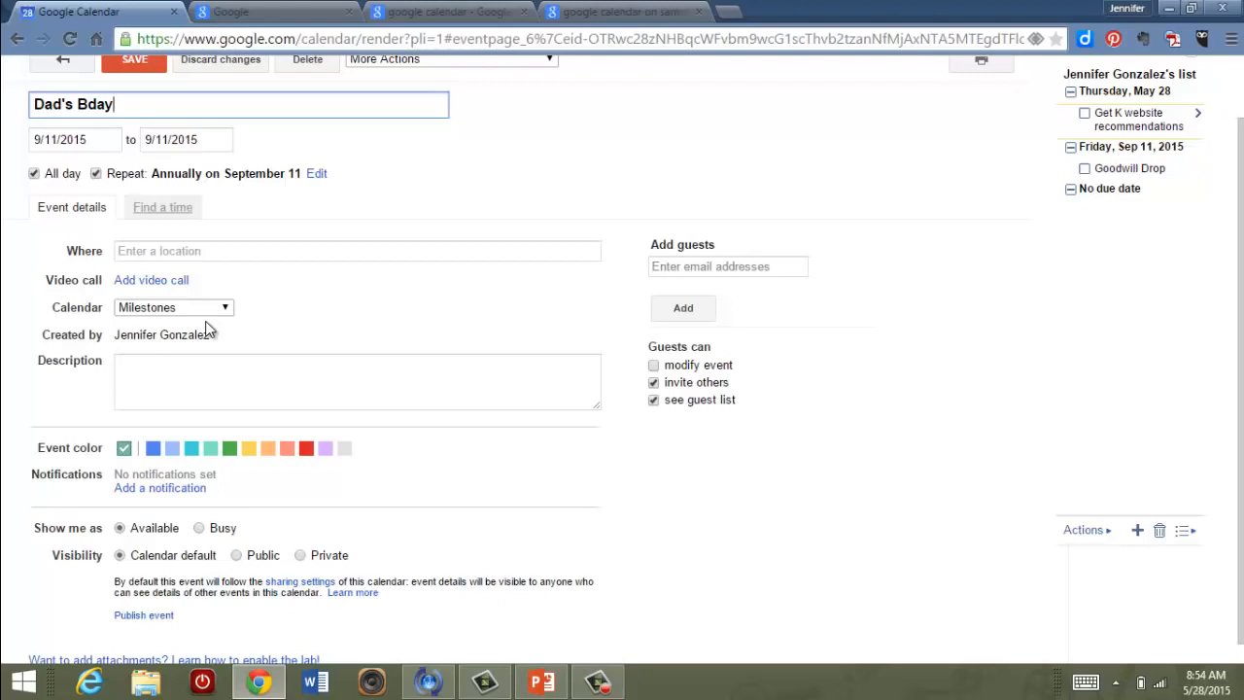
scroll(207, 331, down, 1)
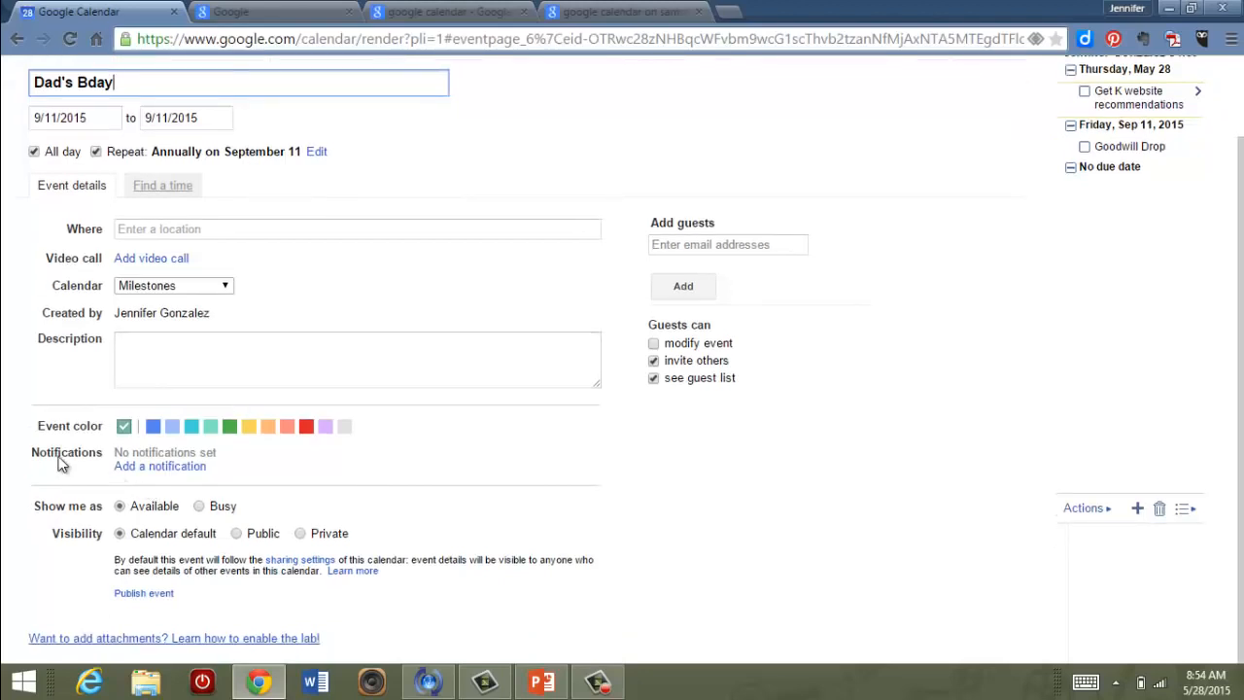
click(152, 470)
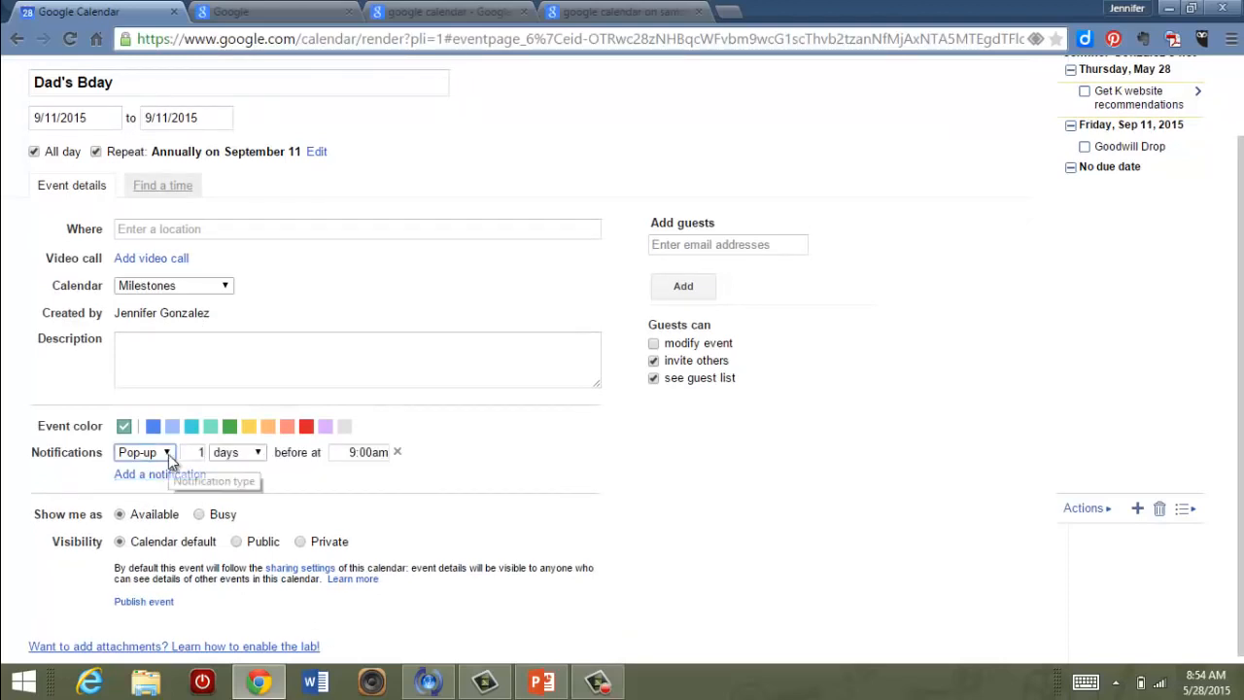
click(168, 454)
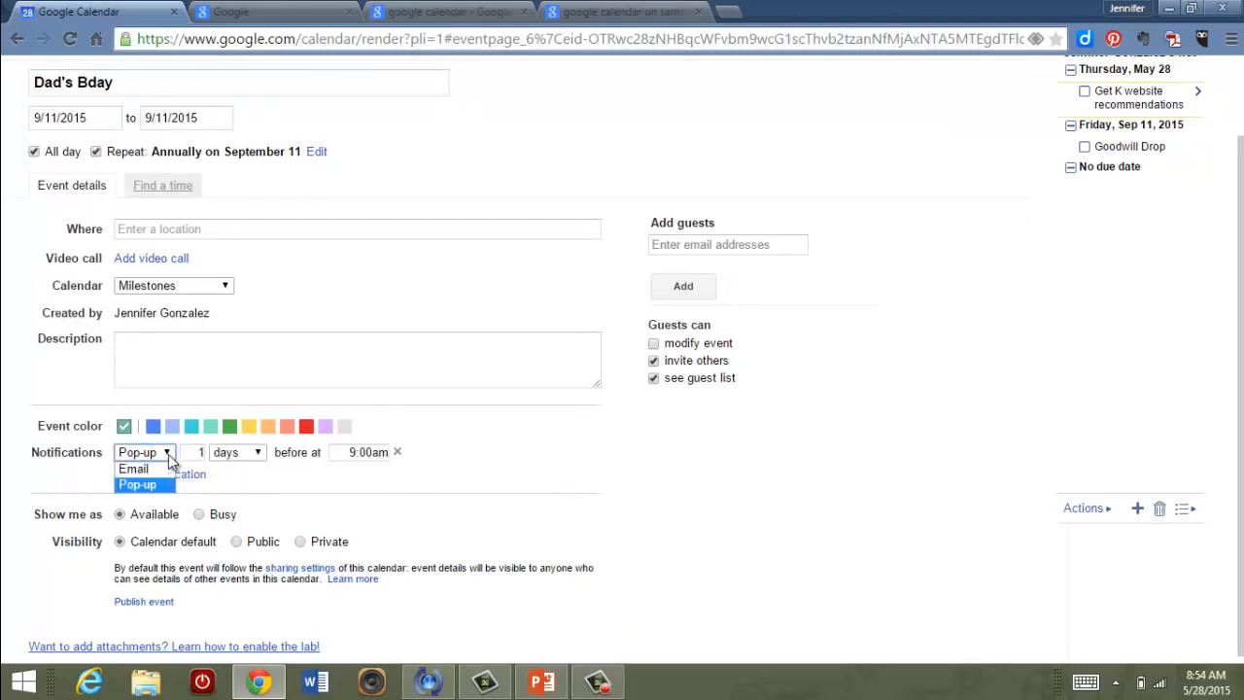
click(138, 469)
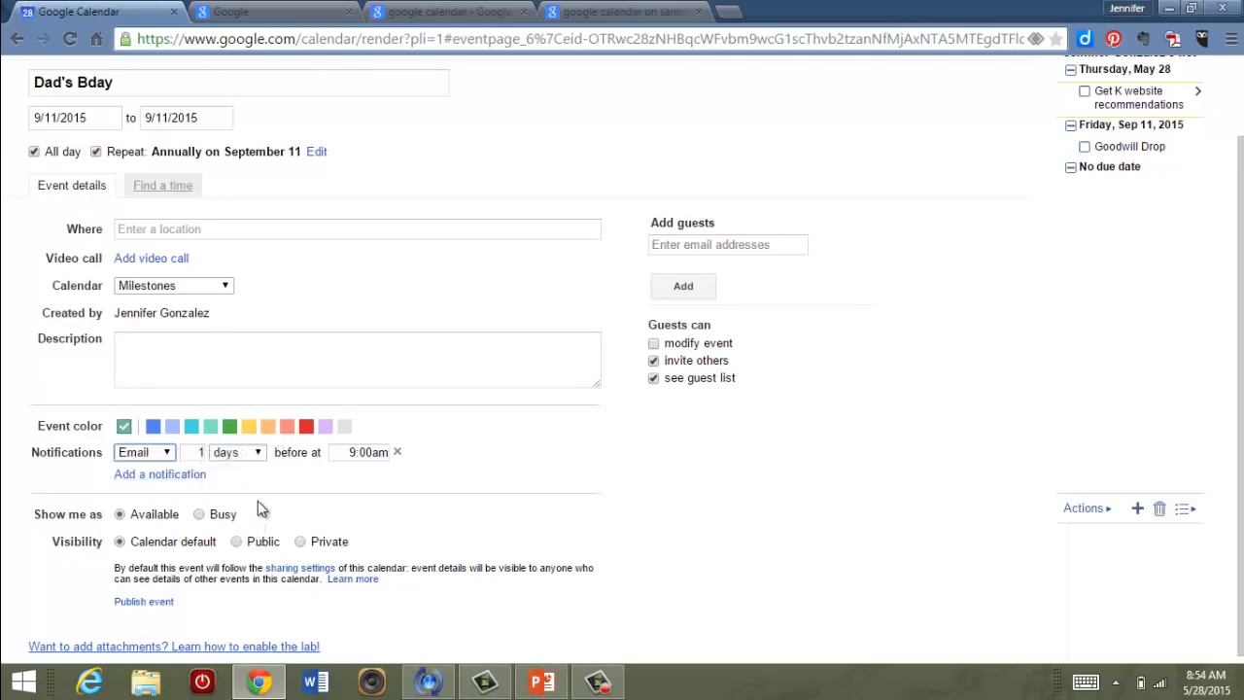
Set the birthday event's email notification to 7 days before and save the change for all events in the series
click(203, 453)
key(BackSpace)
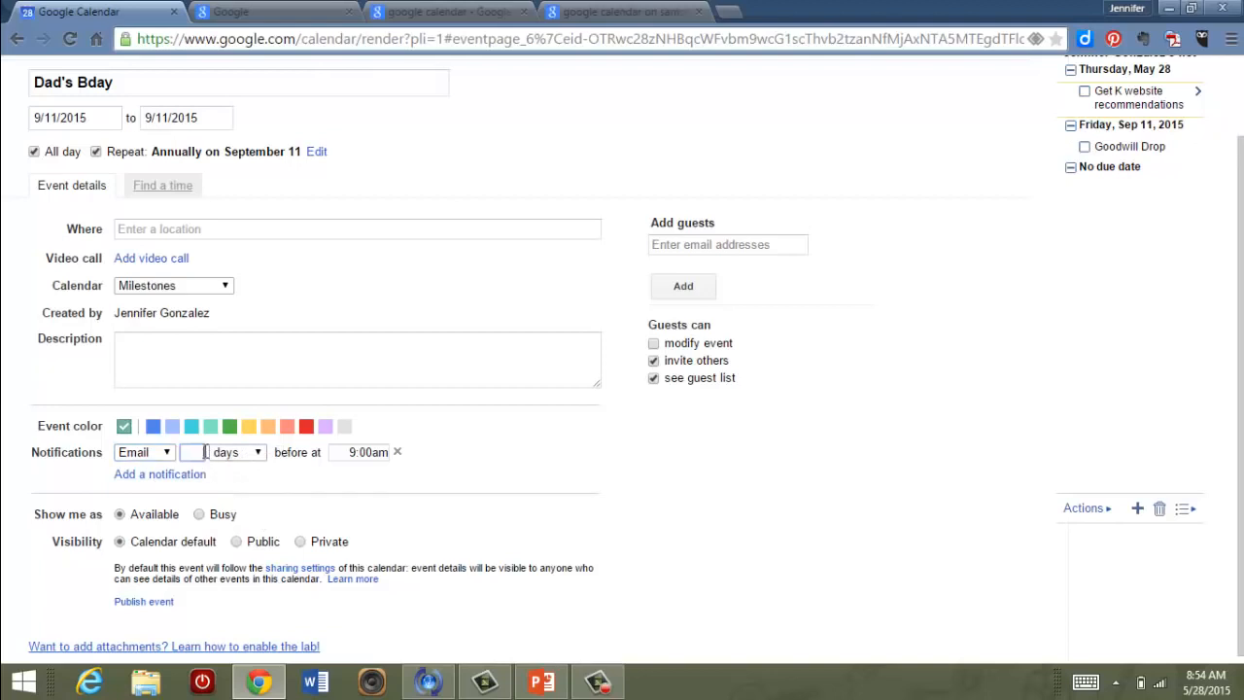
text(7)
scroll(496, 509, up, 2)
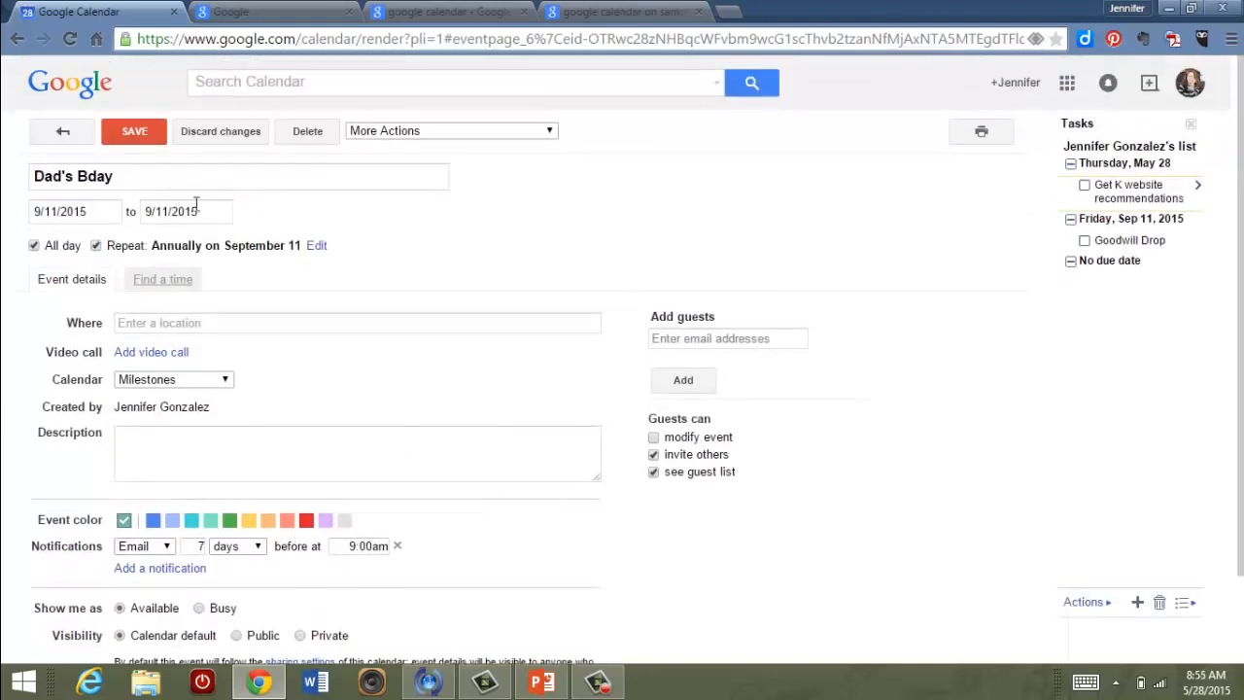
click(133, 130)
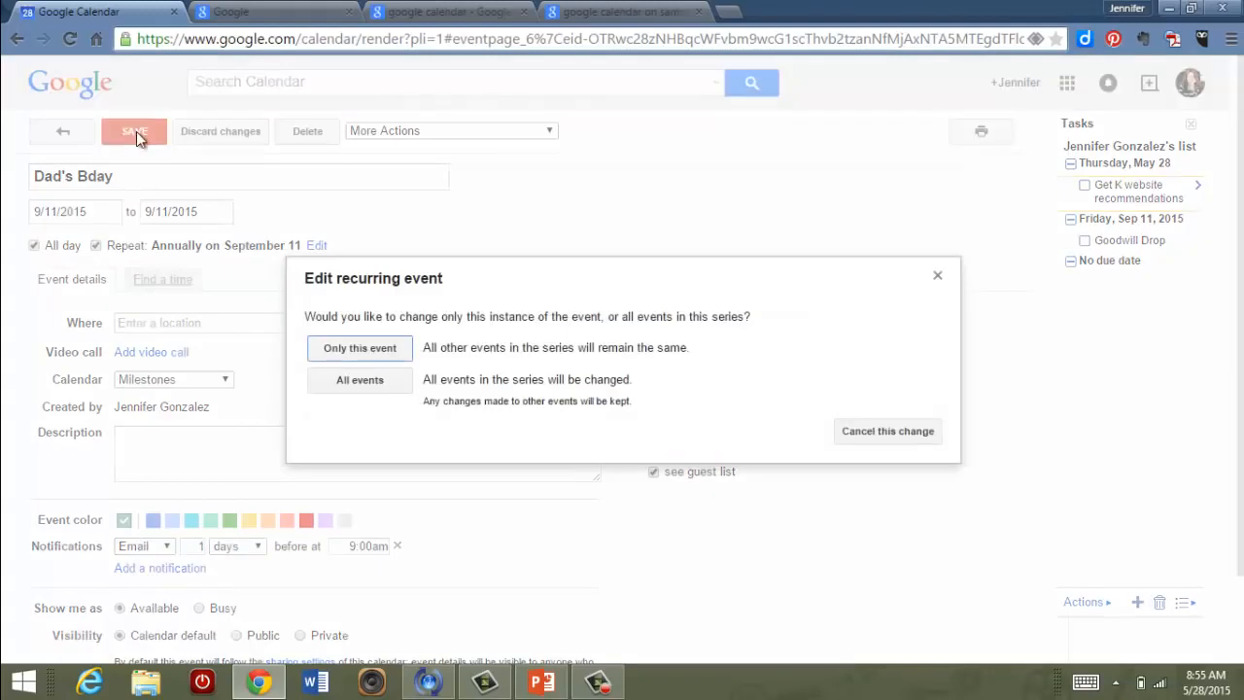
click(361, 381)
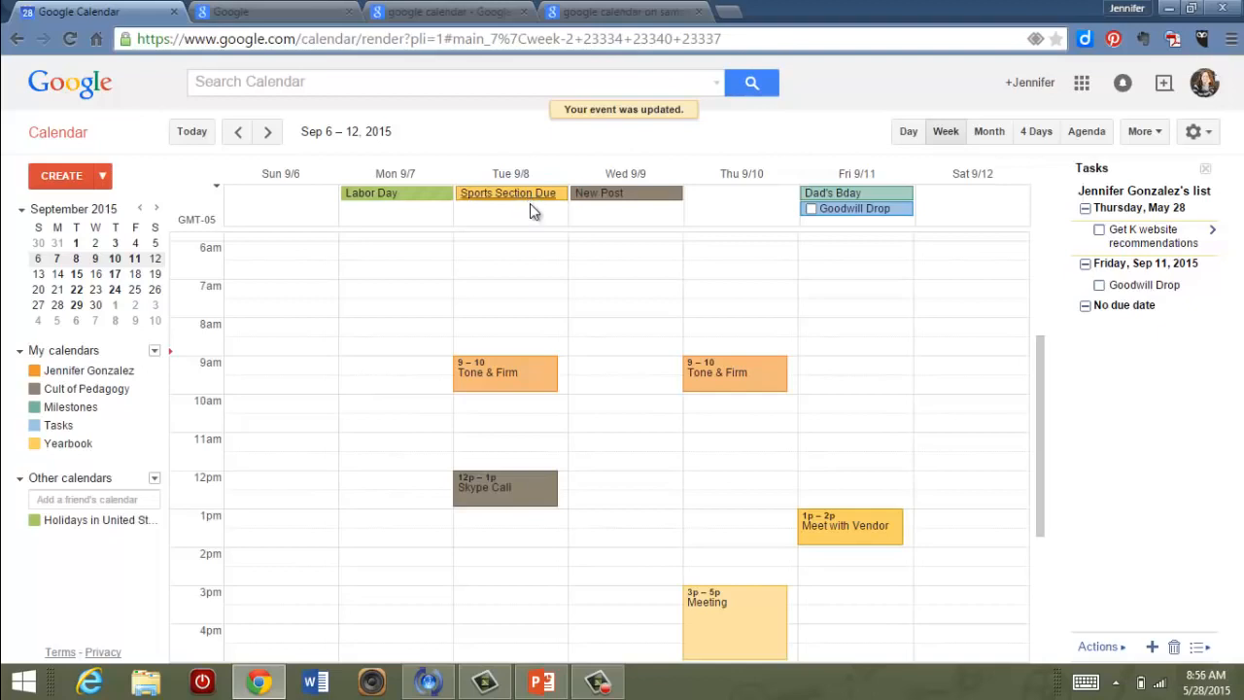
Add a 7pm–10pm "Dinner Party" event on Friday, September 11 to the account owner's personal calendar
scroll(597, 330, down, 3)
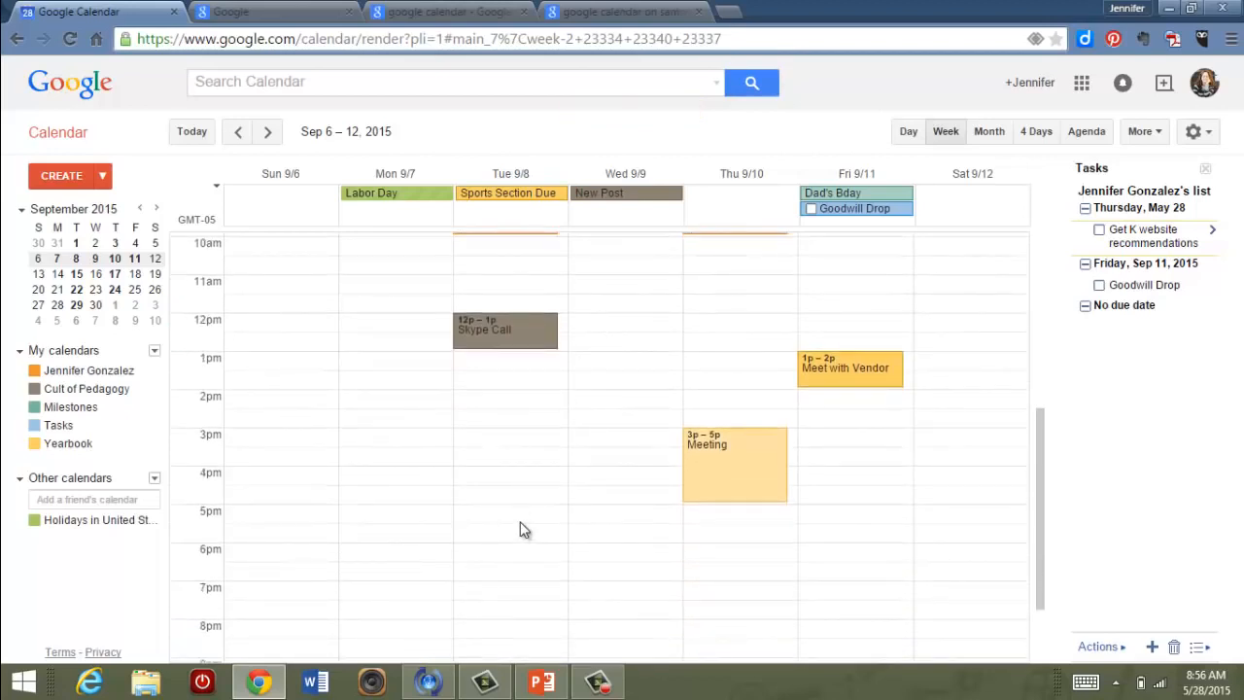
click(849, 600)
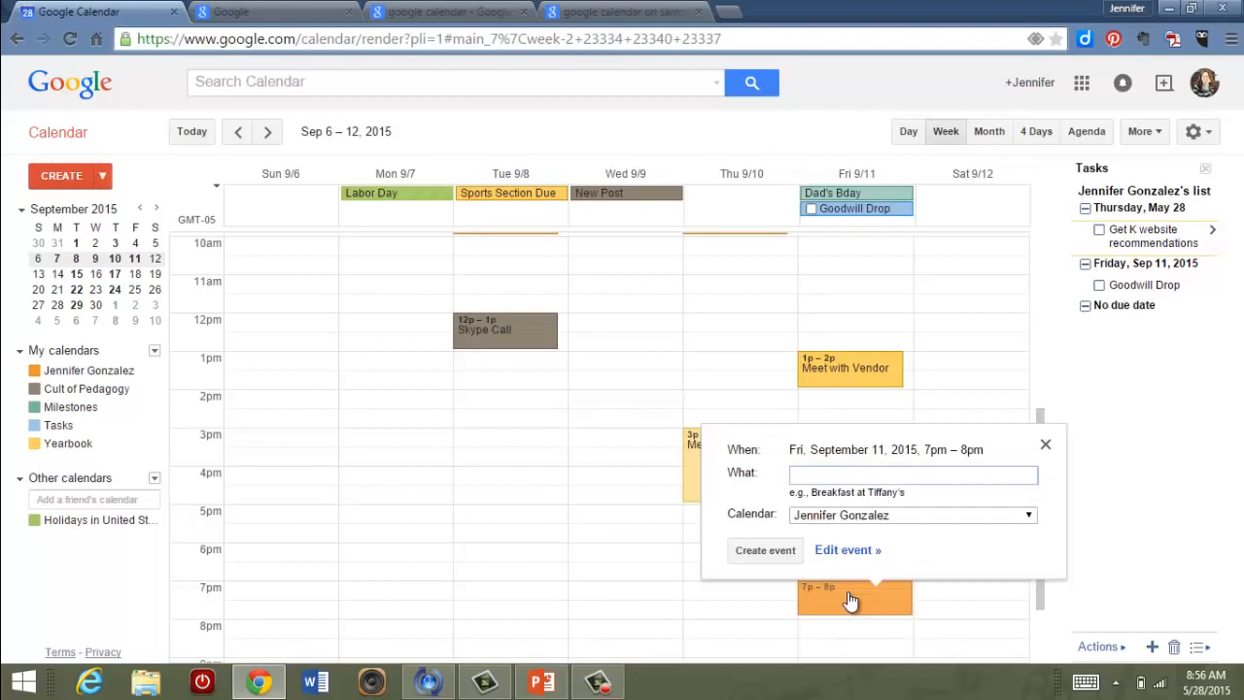
text(Dinner Party)
click(848, 550)
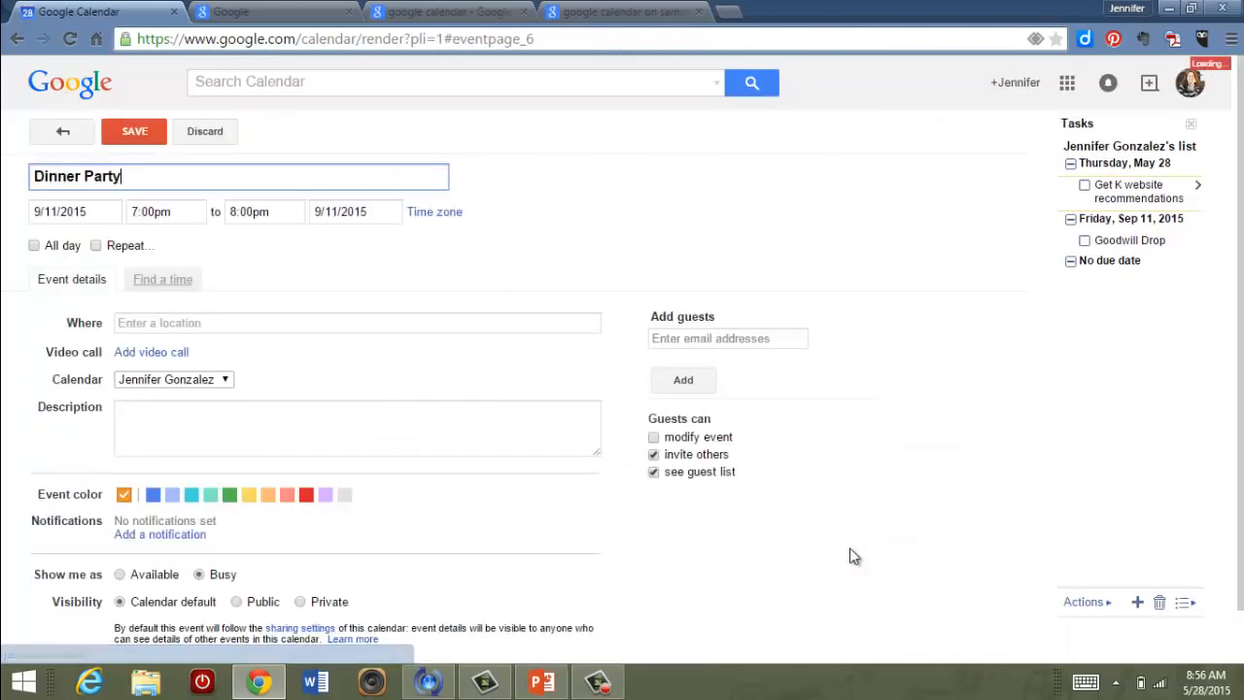
click(257, 215)
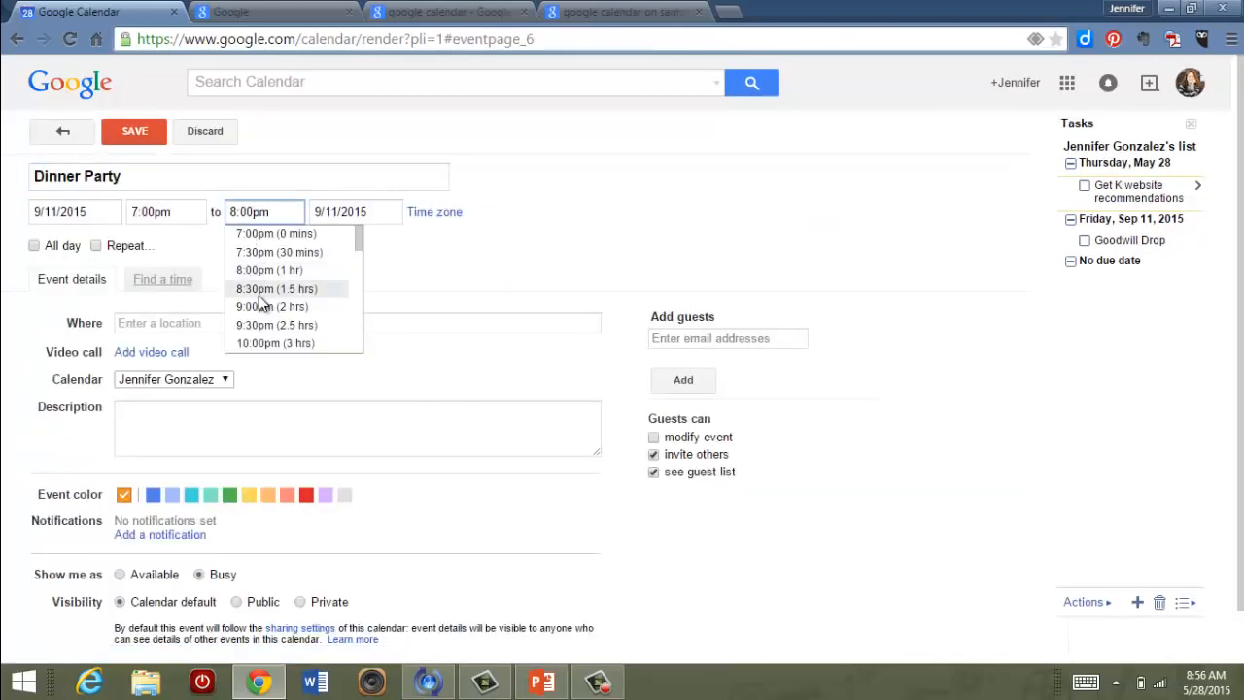
click(258, 338)
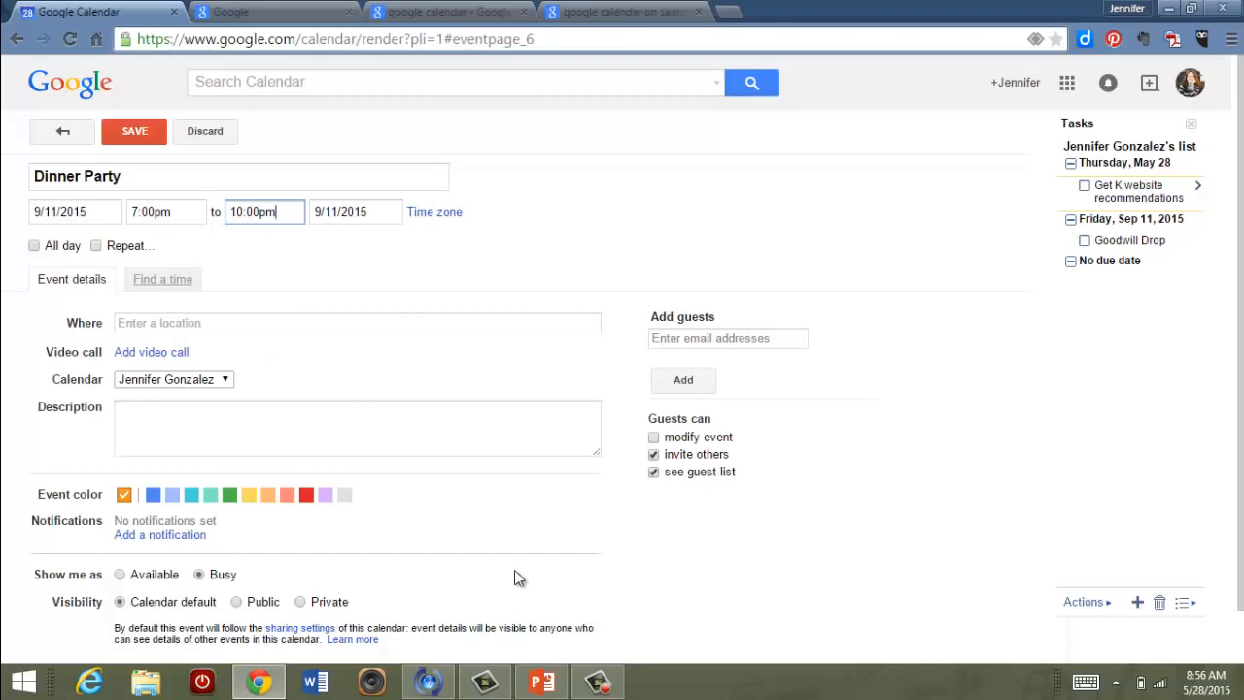
scroll(657, 537, down, 1)
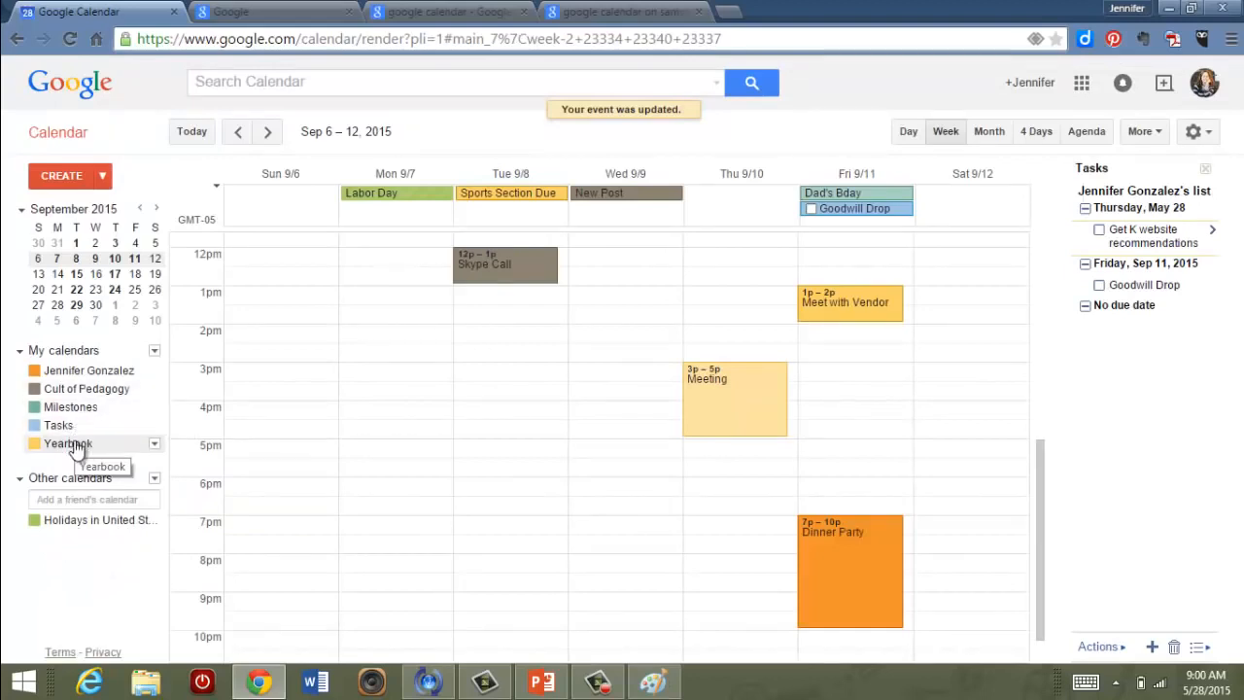
Review the sharing settings of the Yearbook calendar and return to the week view
click(154, 444)
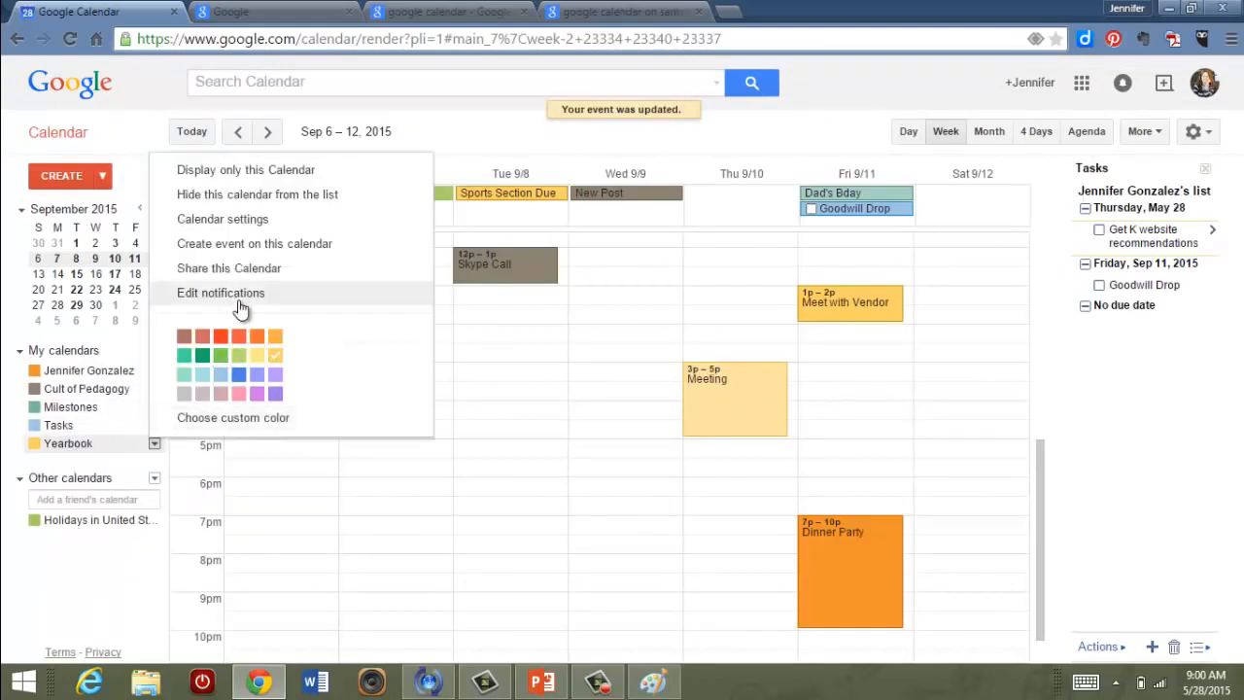
click(255, 265)
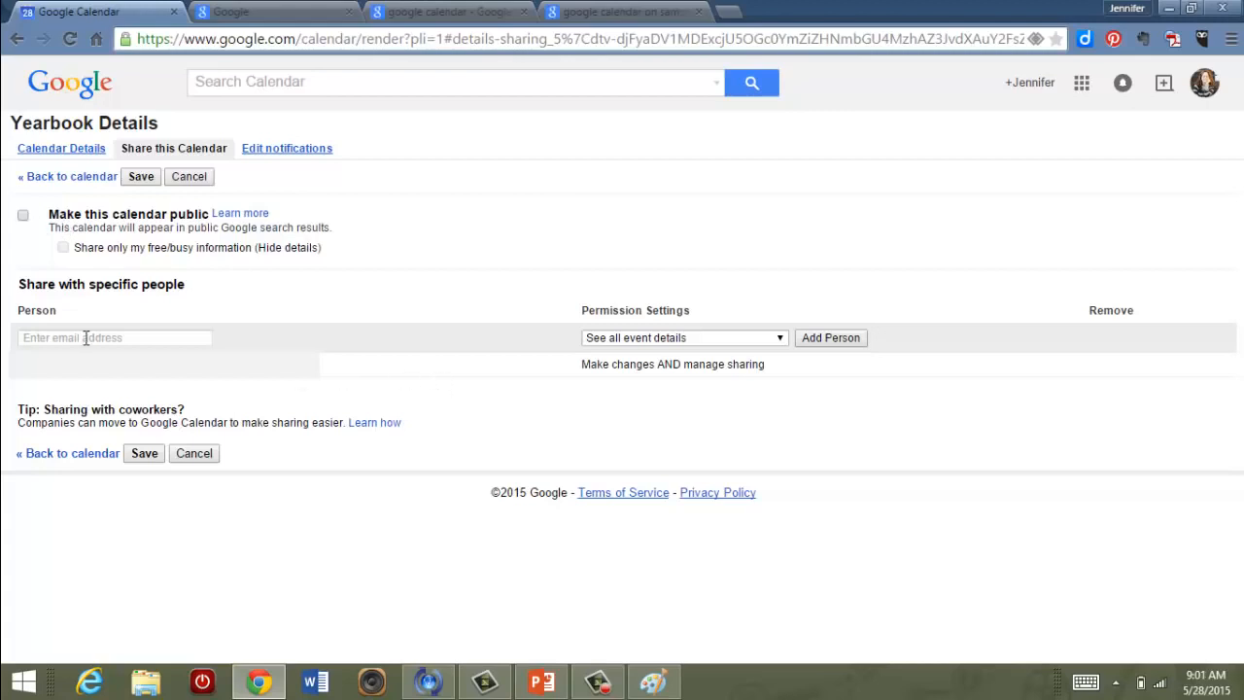
click(17, 40)
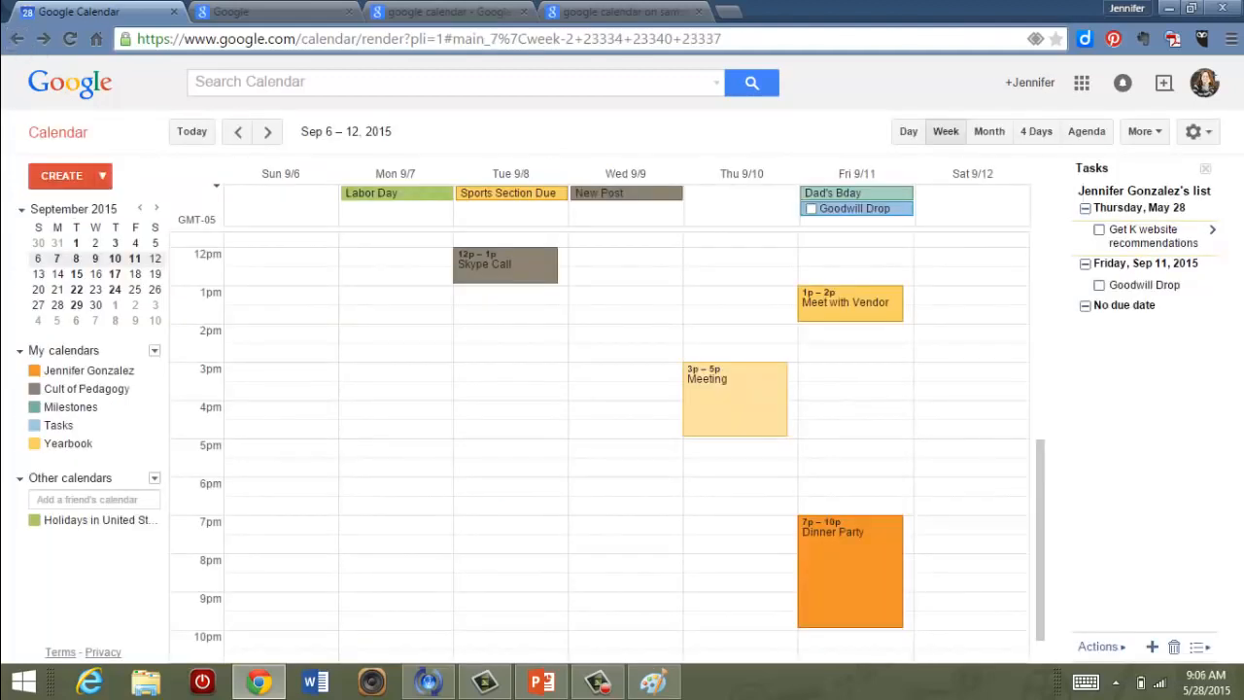